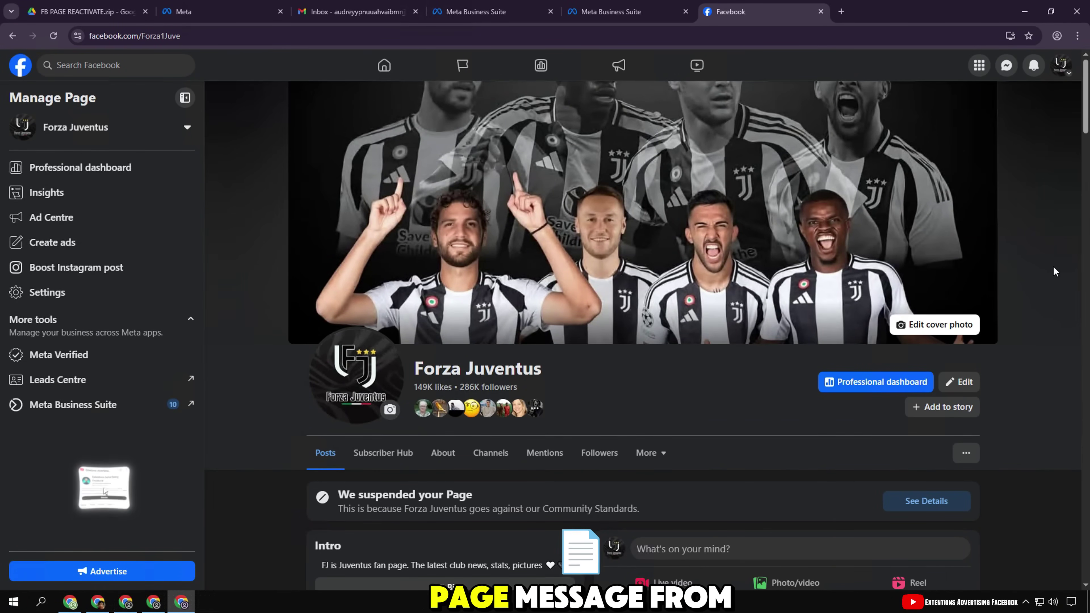
Open the Page's suspension details, read the completed review decision, and close the details
{"action": "scroll", "coordinate": [1055, 271], "scroll_direction": "down", "scroll_amount": 4}
{"action": "triple_click", "coordinate": [426, 322]}
{"action": "triple_click", "coordinate": [623, 338]}
{"action": "left_click", "coordinate": [927, 337]}
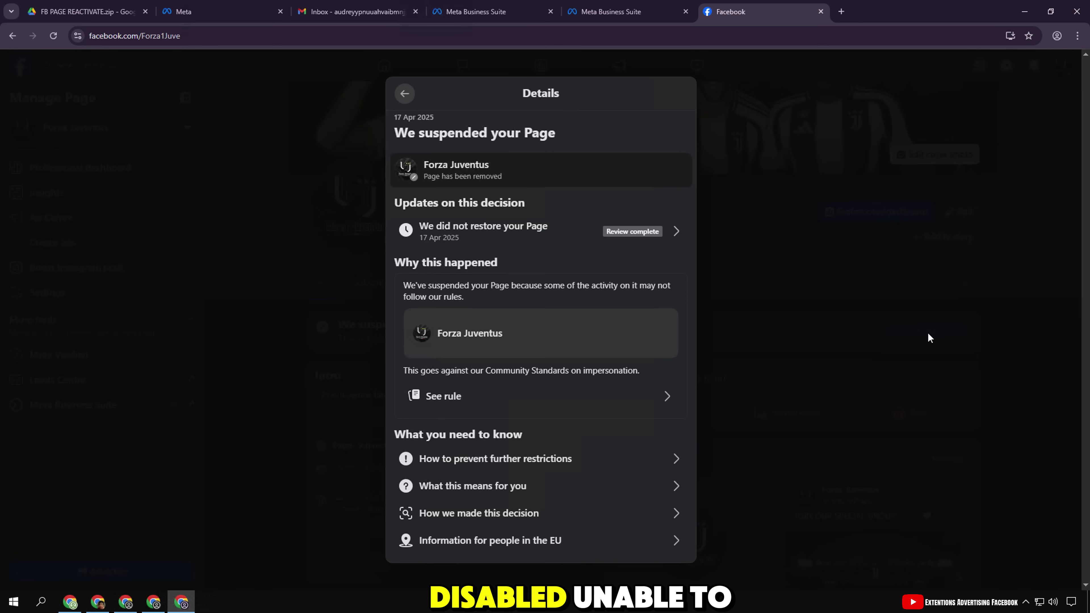
{"action": "left_click", "coordinate": [483, 237]}
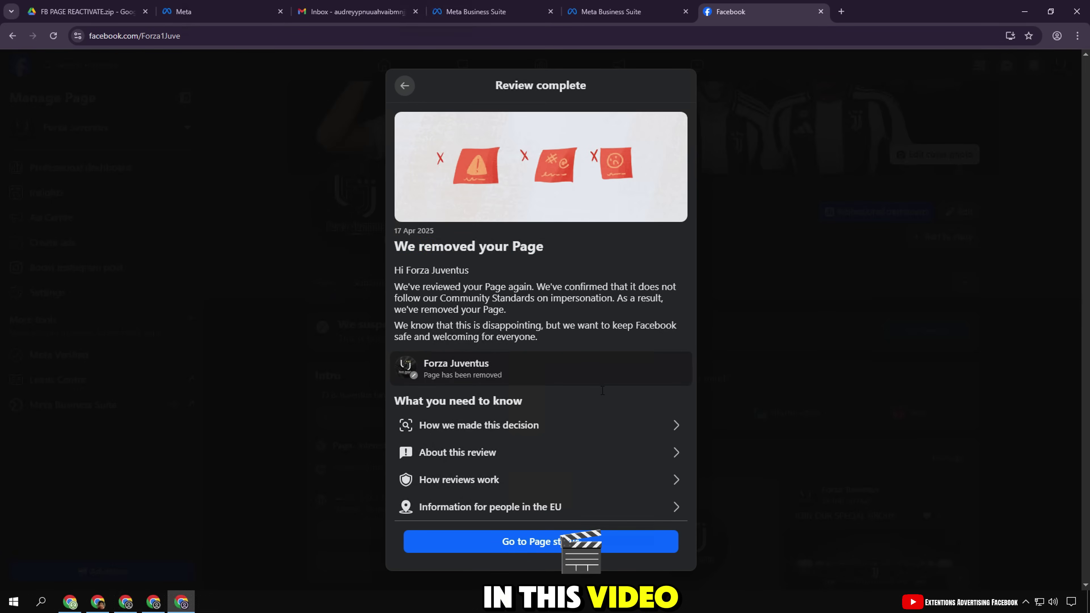
{"action": "left_click", "coordinate": [403, 82]}
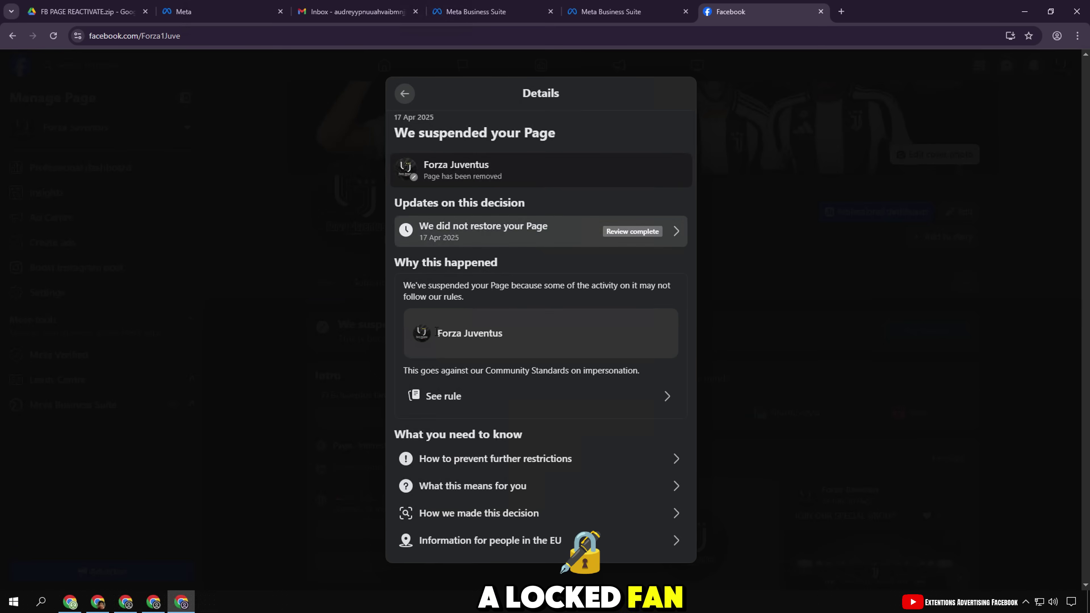
{"action": "left_click", "coordinate": [784, 360]}
Open the Page status of the suspended Forza Juventus Page, examine it and reload it
{"action": "scroll", "coordinate": [781, 358], "scroll_direction": "down", "scroll_amount": 10}
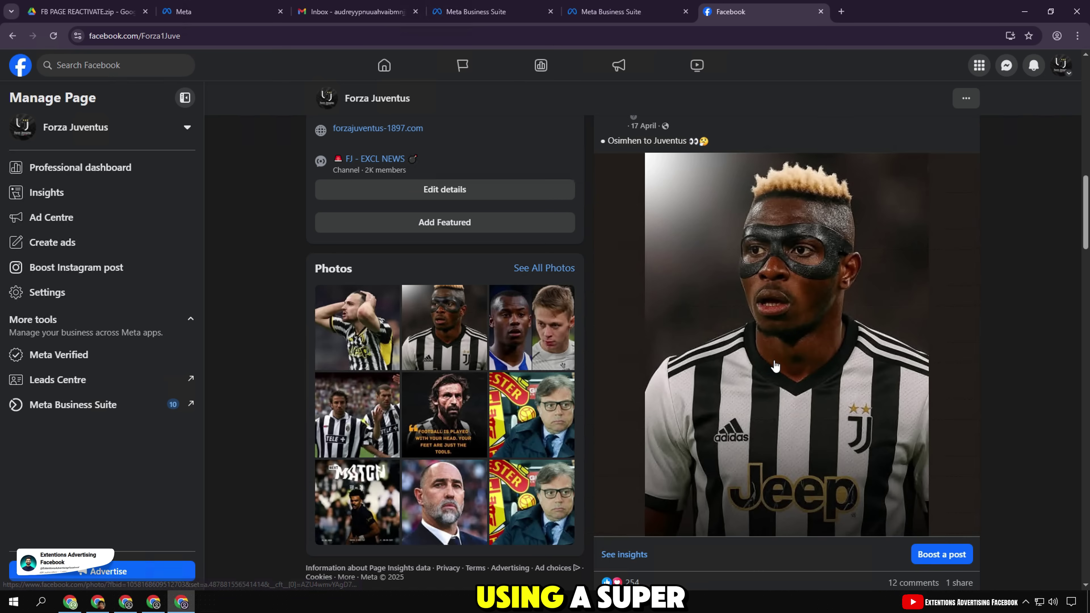
{"action": "scroll", "coordinate": [774, 359], "scroll_direction": "up", "scroll_amount": 5}
{"action": "scroll", "coordinate": [772, 359], "scroll_direction": "up", "scroll_amount": 5}
{"action": "left_click", "coordinate": [965, 282]}
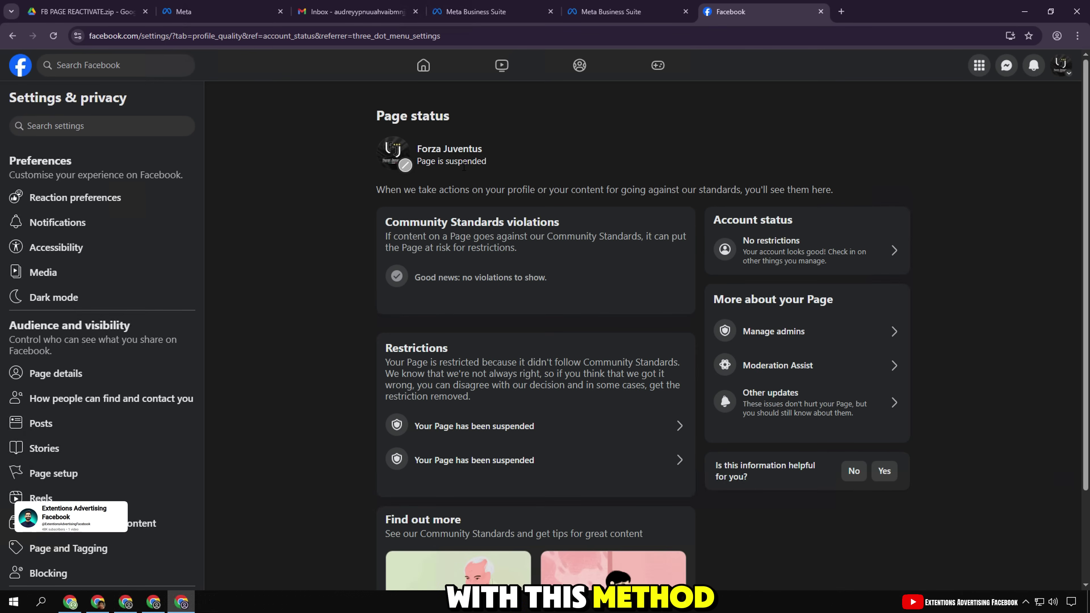
{"action": "triple_click", "coordinate": [463, 166]}
{"action": "left_click", "coordinate": [467, 291]}
{"action": "right_click", "coordinate": [305, 268]}
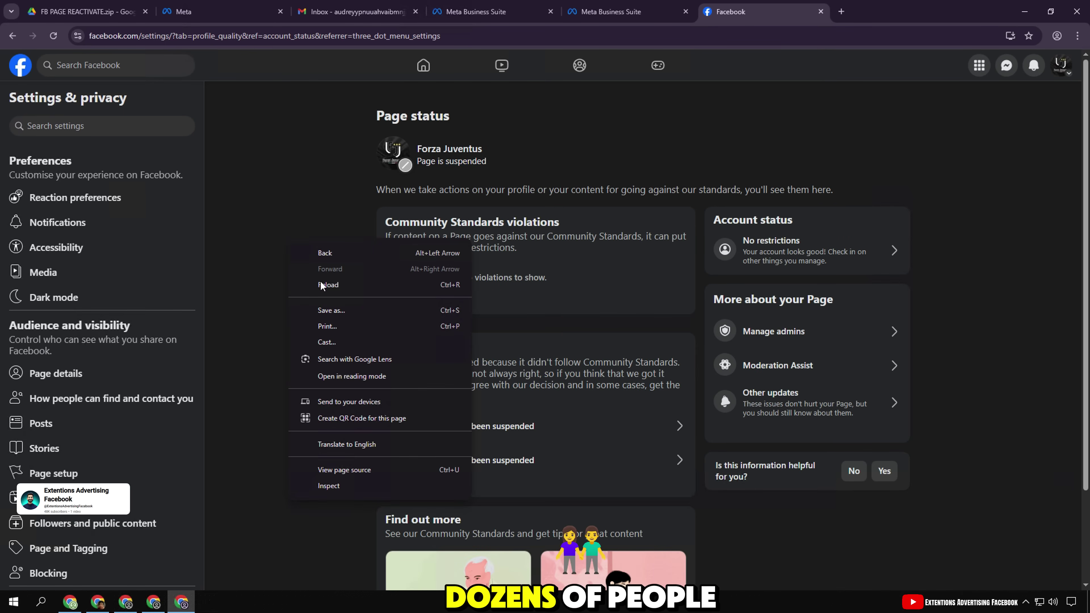
{"action": "left_click", "coordinate": [321, 287]}
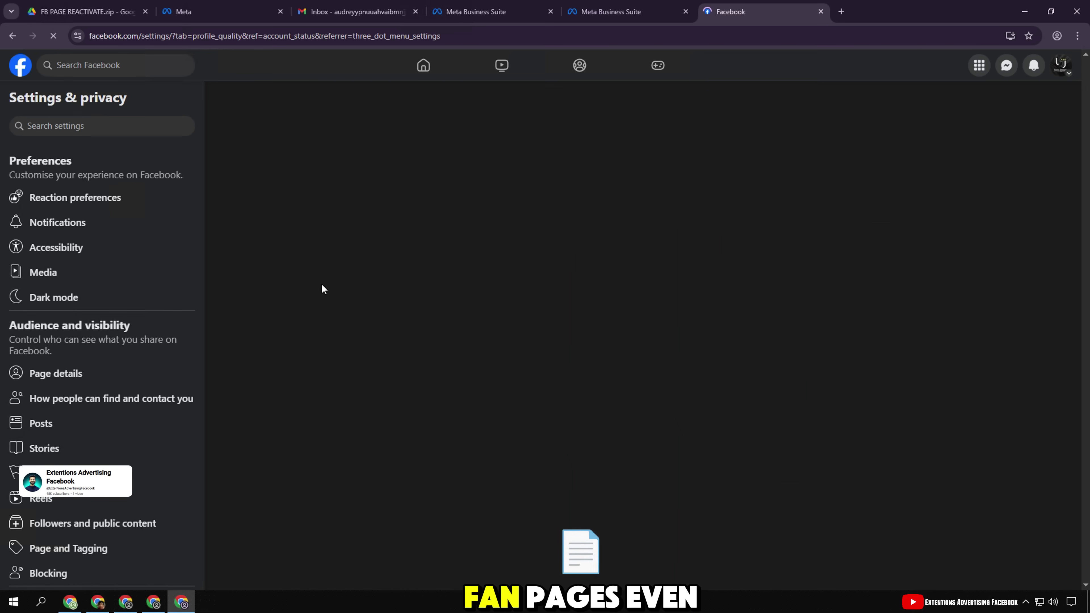
Look through the Page's notifications and close the list
{"action": "left_click", "coordinate": [1040, 66]}
{"action": "left_click", "coordinate": [982, 442]}
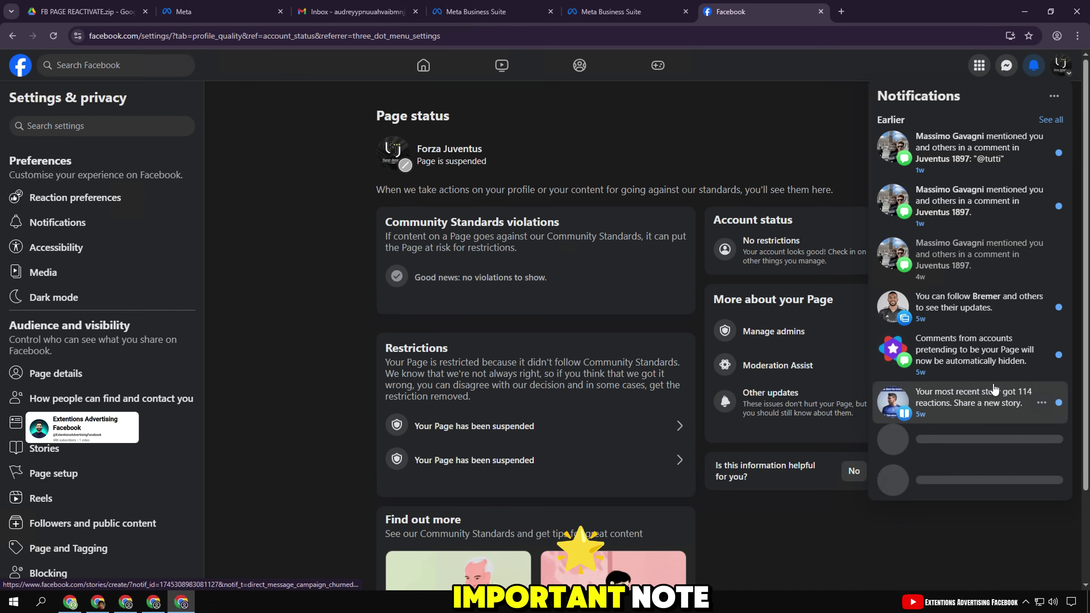
{"action": "scroll", "coordinate": [993, 370], "scroll_direction": "down", "scroll_amount": 1}
{"action": "scroll", "coordinate": [991, 356], "scroll_direction": "down", "scroll_amount": 1}
{"action": "scroll", "coordinate": [735, 277], "scroll_direction": "up", "scroll_amount": 2}
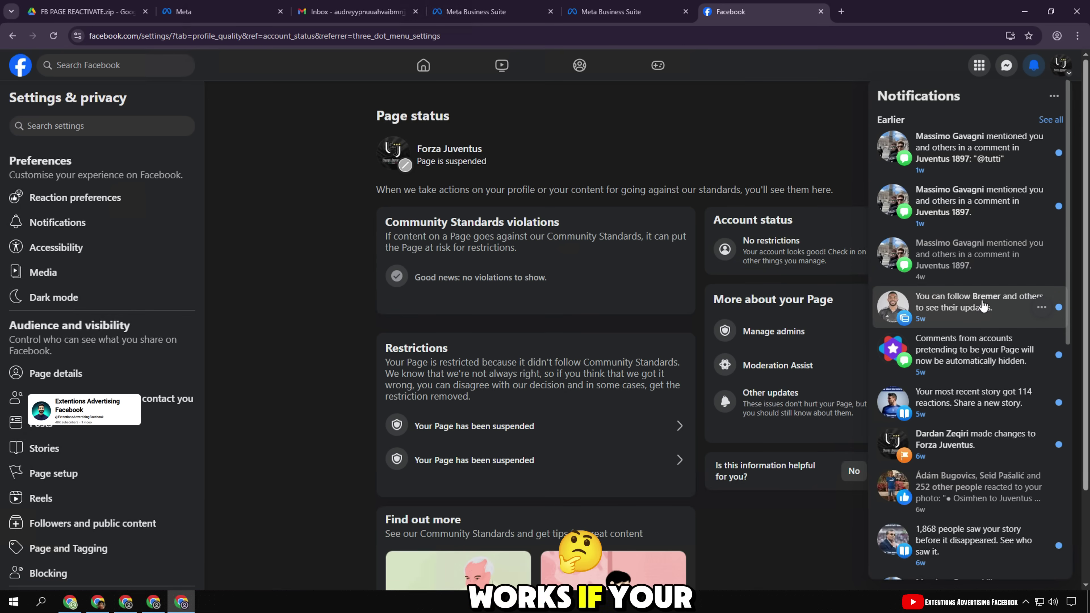
{"action": "scroll", "coordinate": [982, 304], "scroll_direction": "down", "scroll_amount": 1}
{"action": "scroll", "coordinate": [982, 305], "scroll_direction": "down", "scroll_amount": 8}
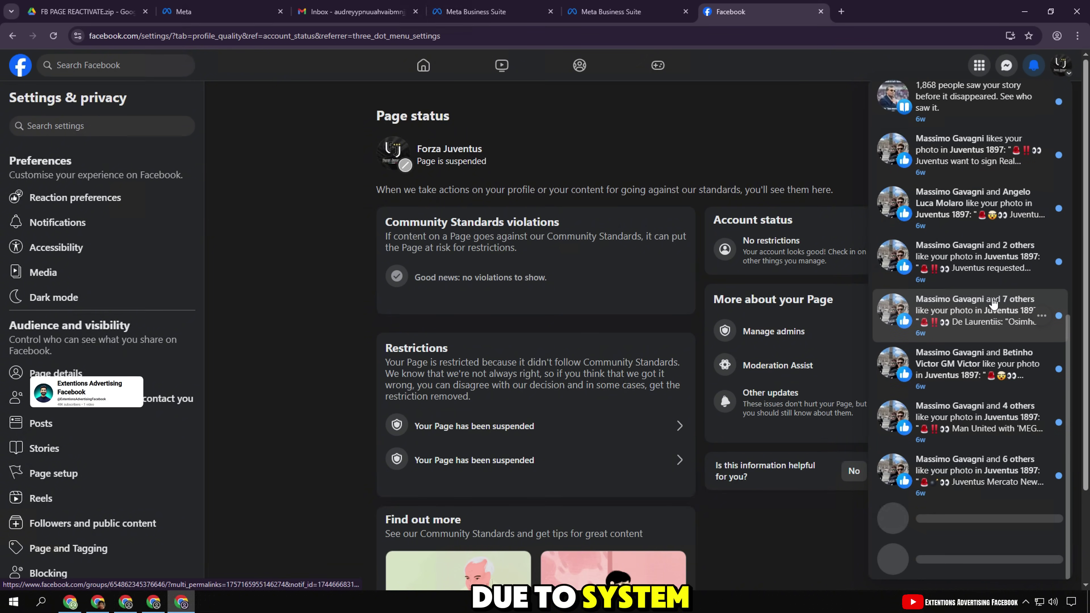
{"action": "scroll", "coordinate": [989, 300], "scroll_direction": "up", "scroll_amount": 7}
{"action": "scroll", "coordinate": [989, 300], "scroll_direction": "up", "scroll_amount": 3}
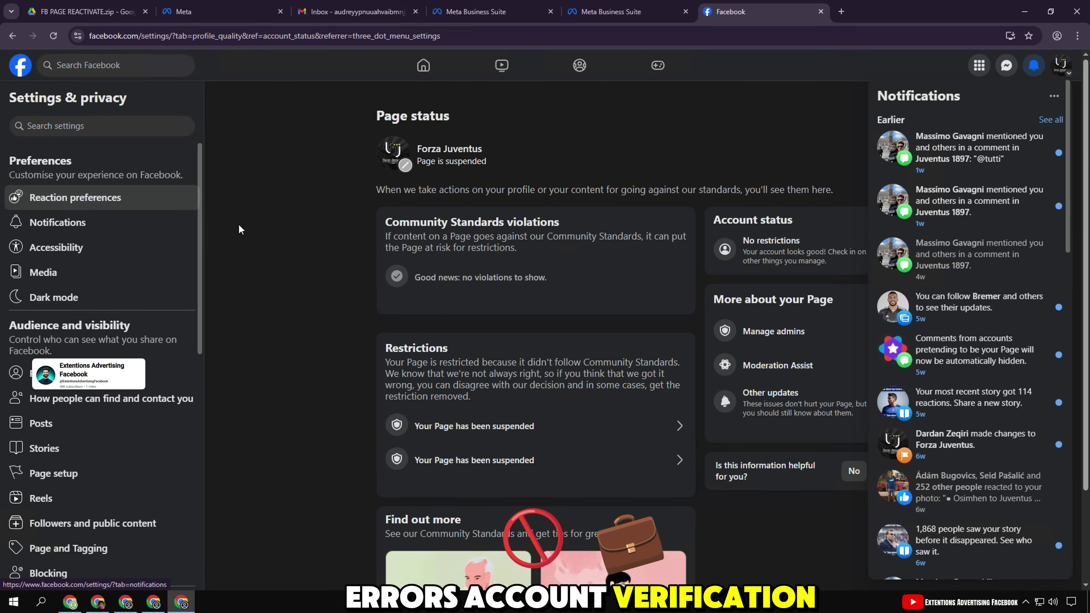
{"action": "left_click", "coordinate": [260, 226]}
{"action": "scroll", "coordinate": [279, 232], "scroll_direction": "down", "scroll_amount": 3}
{"action": "scroll", "coordinate": [297, 233], "scroll_direction": "up", "scroll_amount": 3}
Switch to Google Drive and download FB PAGE REACTIVATE.zip
{"action": "left_click", "coordinate": [113, 5]}
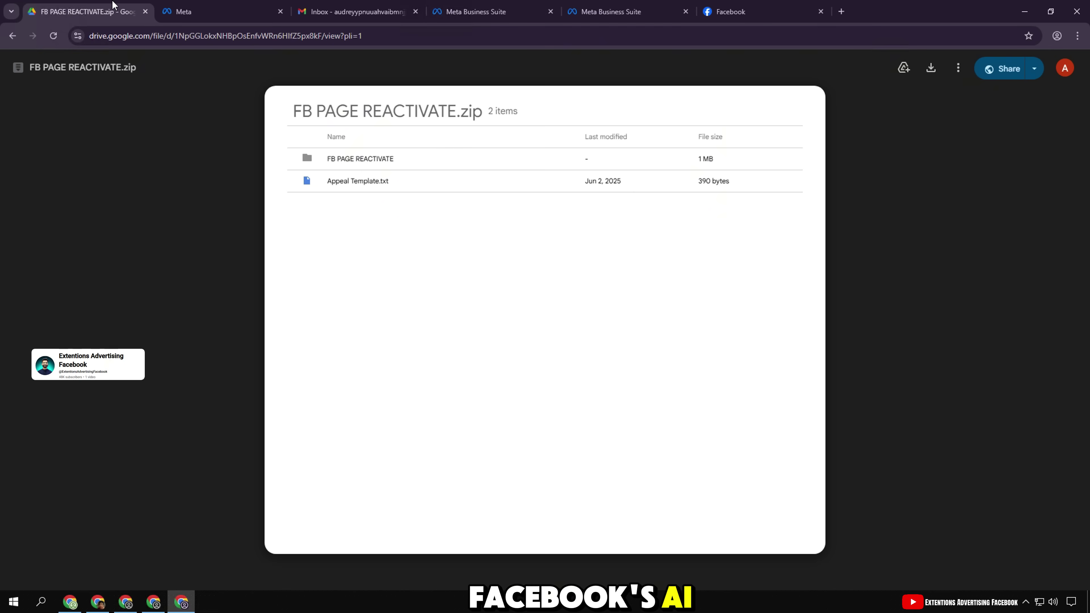
{"action": "left_click_drag", "start_coordinate": [284, 113], "coordinate": [446, 112]}
{"action": "left_click", "coordinate": [384, 139]}
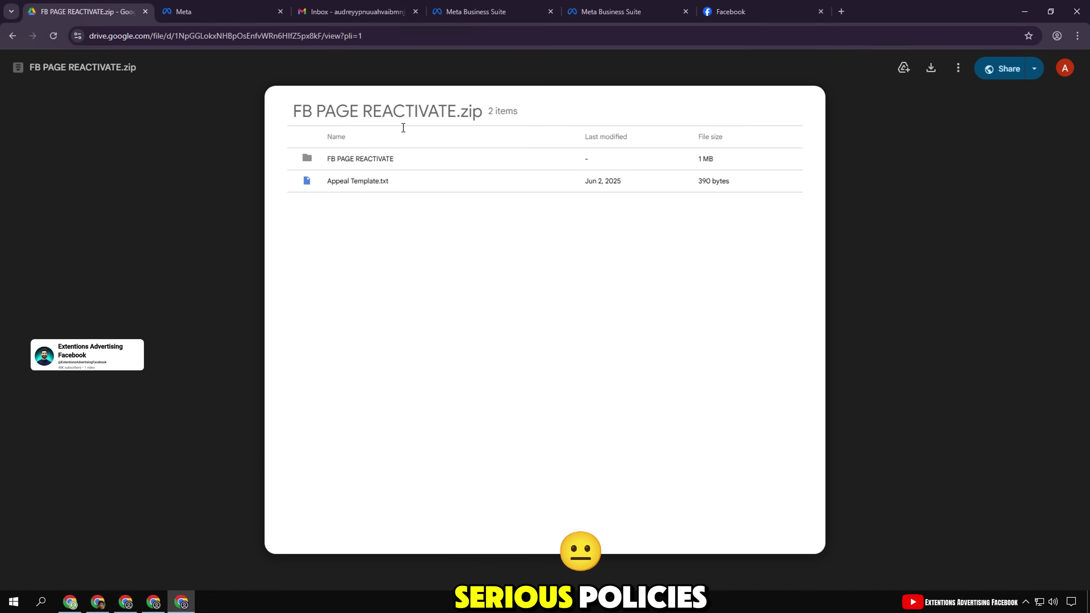
{"action": "left_click", "coordinate": [931, 70]}
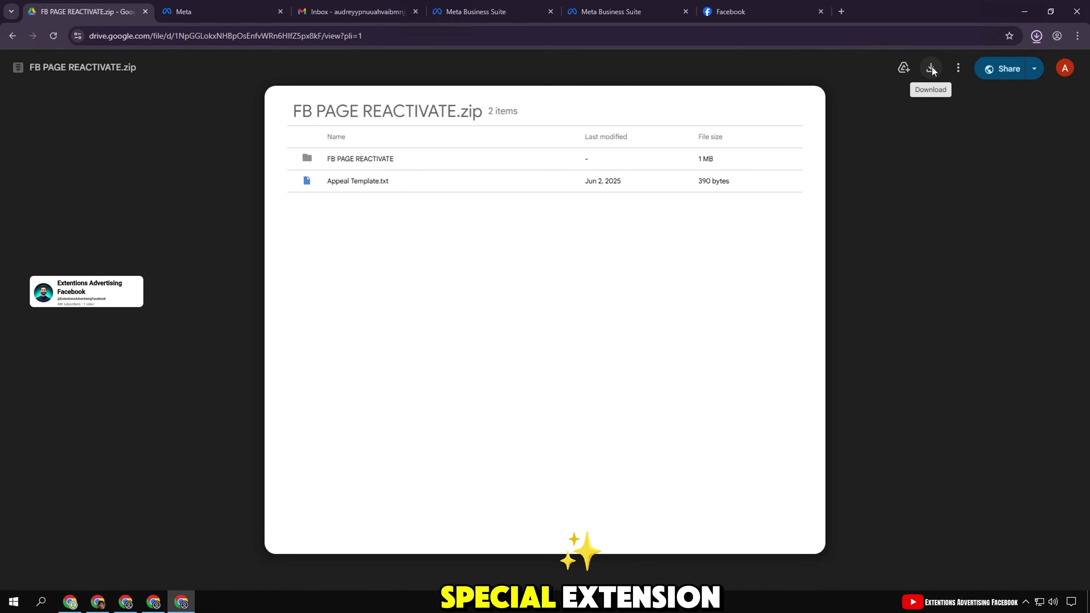
Open the browser's extension management page and enable Developer mode
{"action": "left_click", "coordinate": [1077, 36]}
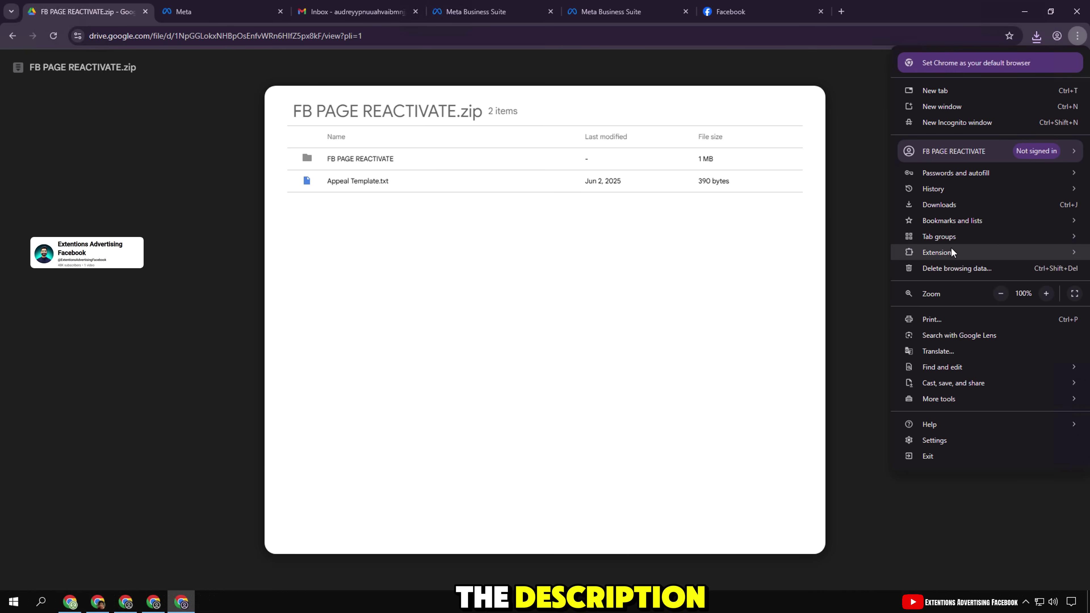
{"action": "mouse_move", "coordinate": [918, 252]}
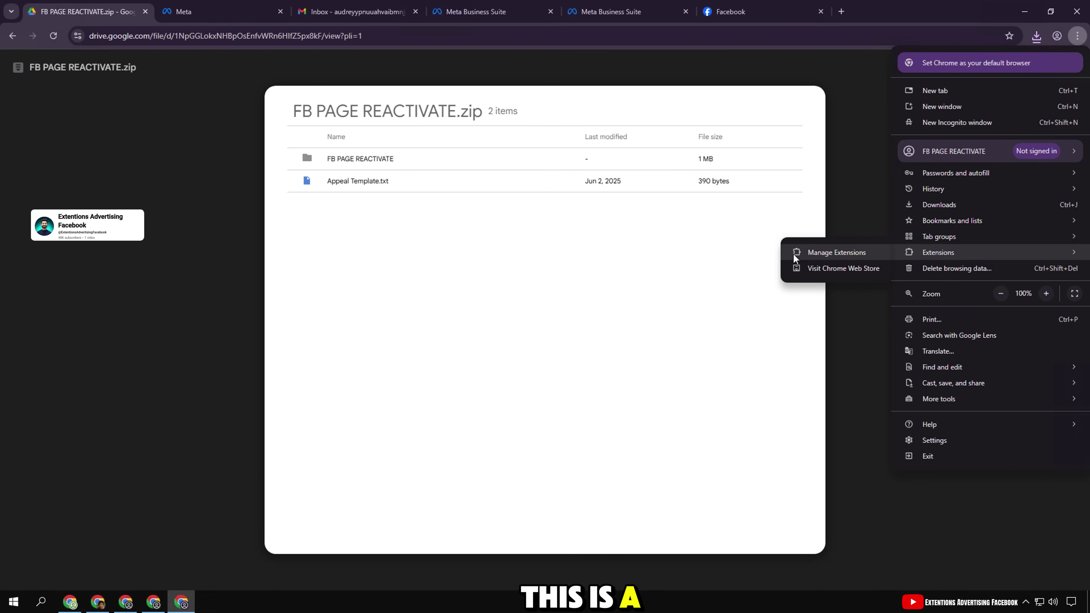
{"action": "left_click", "coordinate": [805, 251]}
{"action": "left_click_drag", "start_coordinate": [994, 73], "coordinate": [1043, 71]}
{"action": "left_click", "coordinate": [1073, 67]}
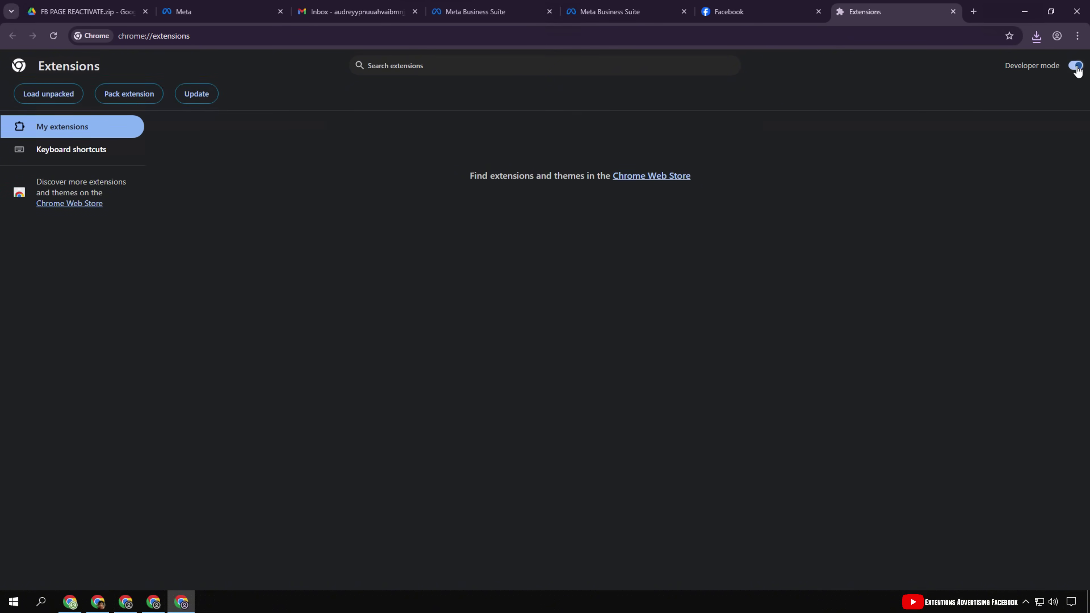
Open the downloaded FB PAGE REACTIVATE.zip and extract it to the FB PAGE REACTIVATE folder on the Desktop
{"action": "left_click", "coordinate": [1036, 36]}
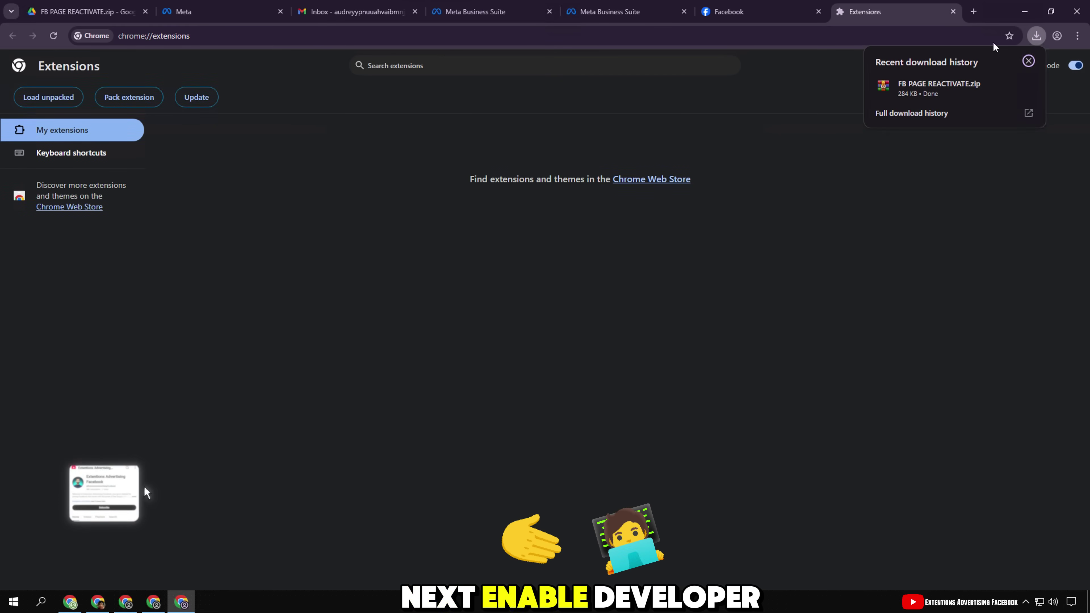
{"action": "left_click", "coordinate": [900, 86]}
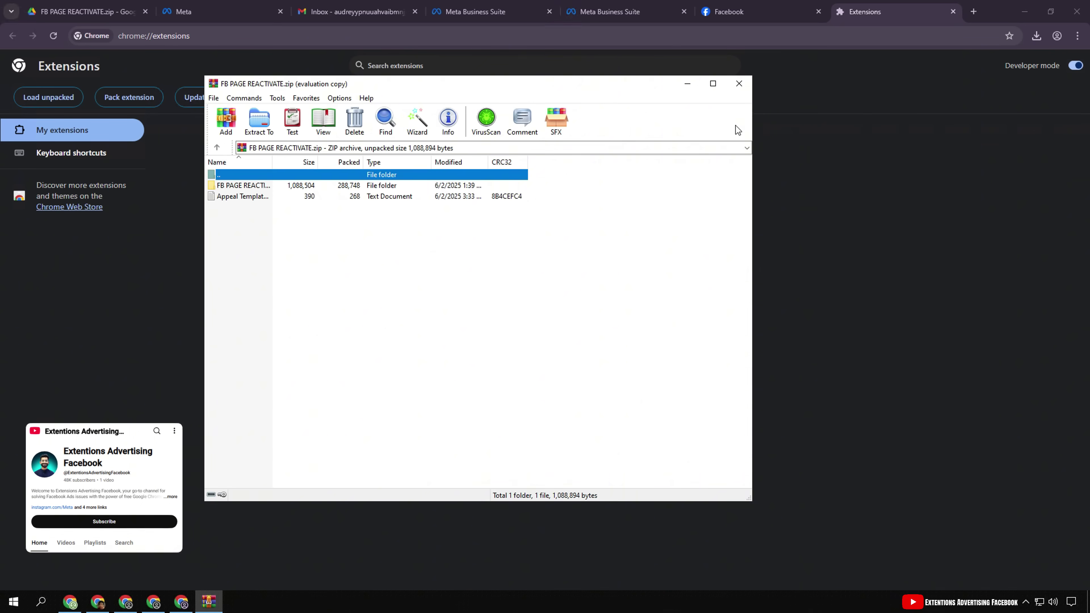
{"action": "left_click", "coordinate": [416, 123]}
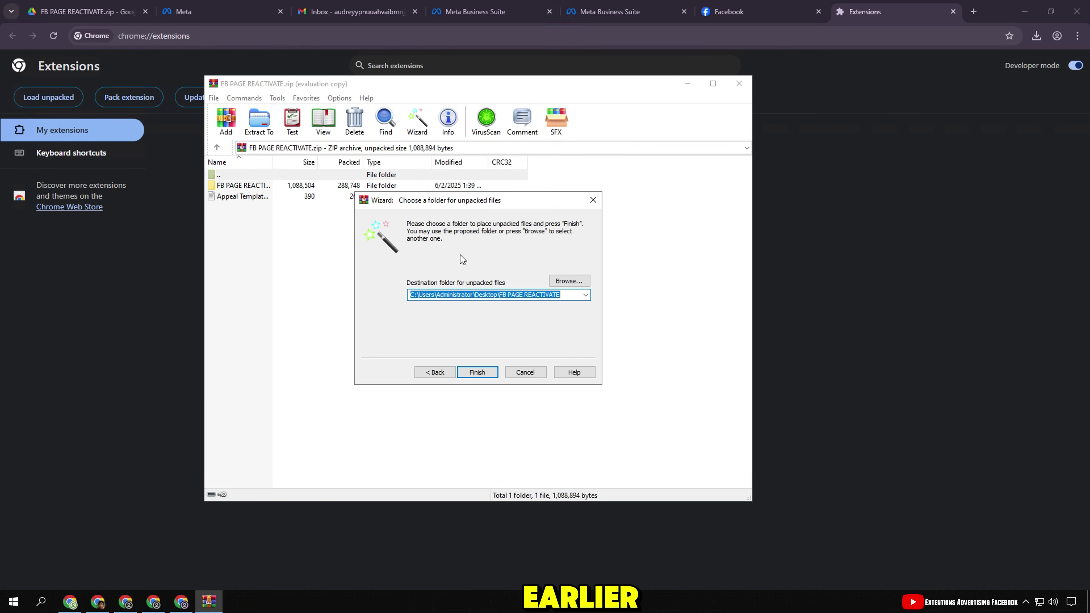
{"action": "left_click", "coordinate": [477, 372]}
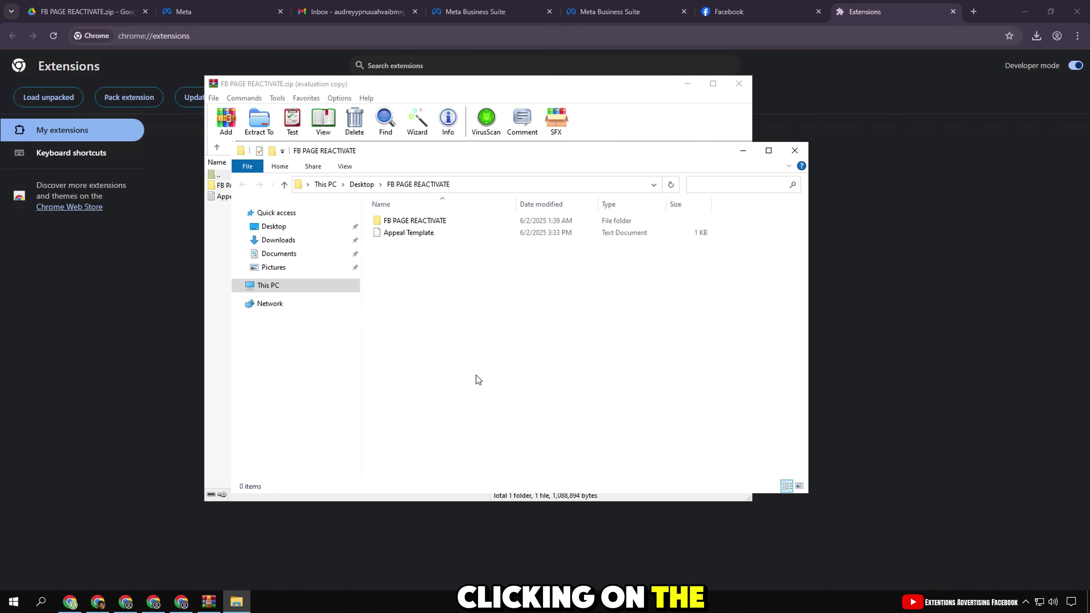
Install the extracted inner FB PAGE REACTIVATE folder as an unpacked extension, then reload and update it
{"action": "left_click_drag", "start_coordinate": [682, 138], "coordinate": [910, 167]}
{"action": "left_click", "coordinate": [622, 248]}
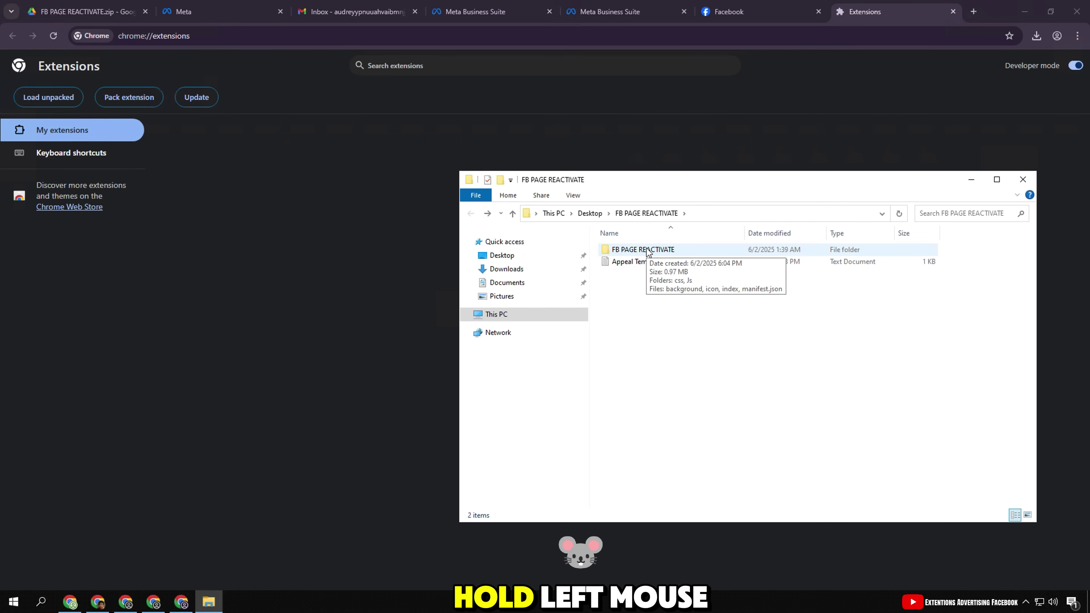
{"action": "left_click_drag", "start_coordinate": [625, 250], "coordinate": [275, 218]}
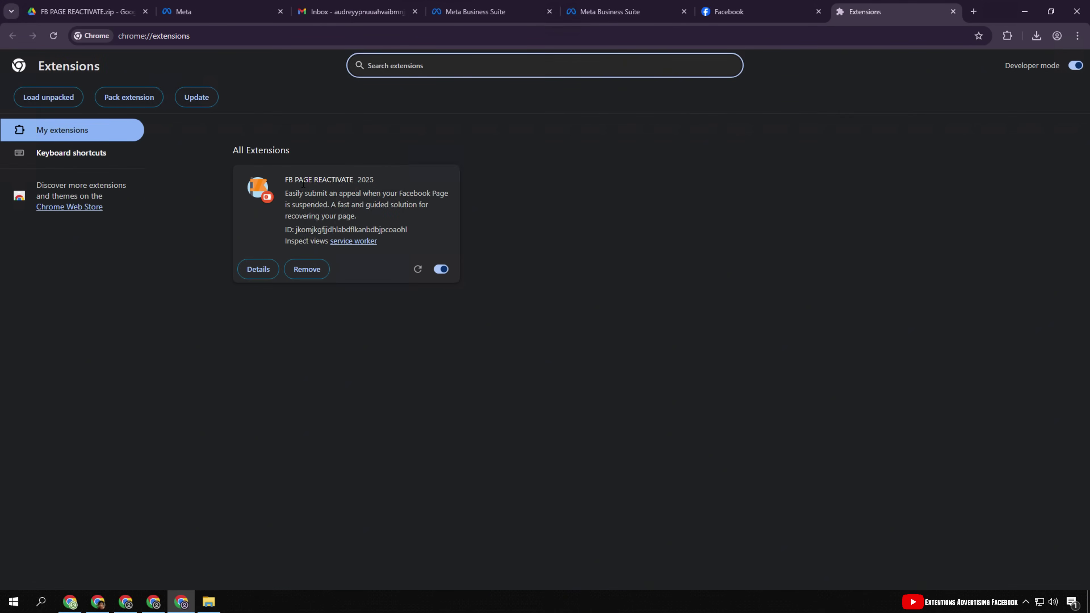
{"action": "left_click", "coordinate": [418, 270]}
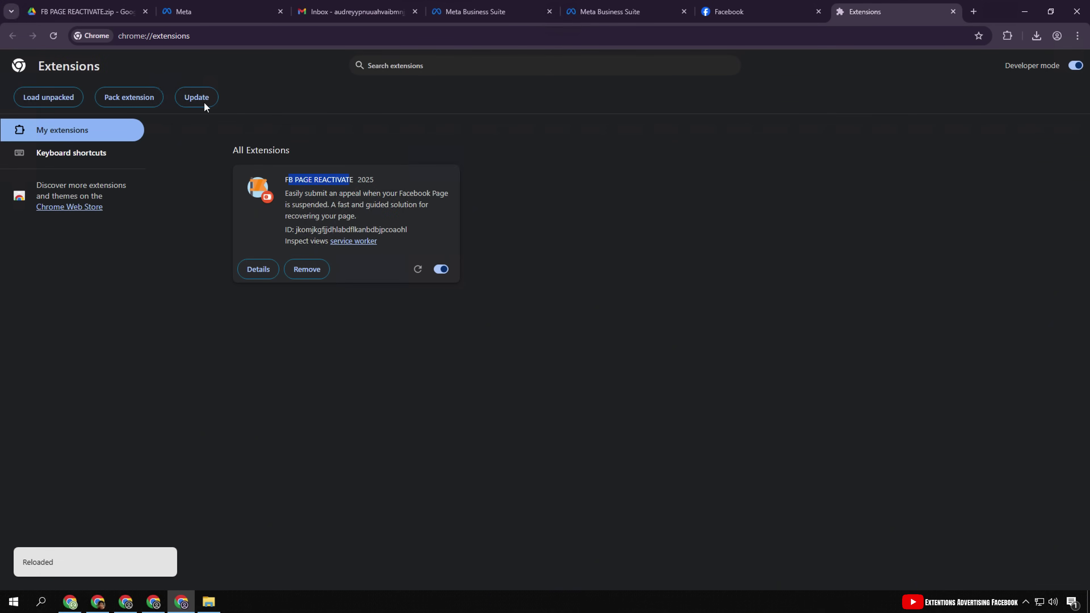
{"action": "left_click", "coordinate": [367, 211]}
Pin the FB PAGE REACTIVATE extension to the browser and open its request form
{"action": "left_click", "coordinate": [1007, 38]}
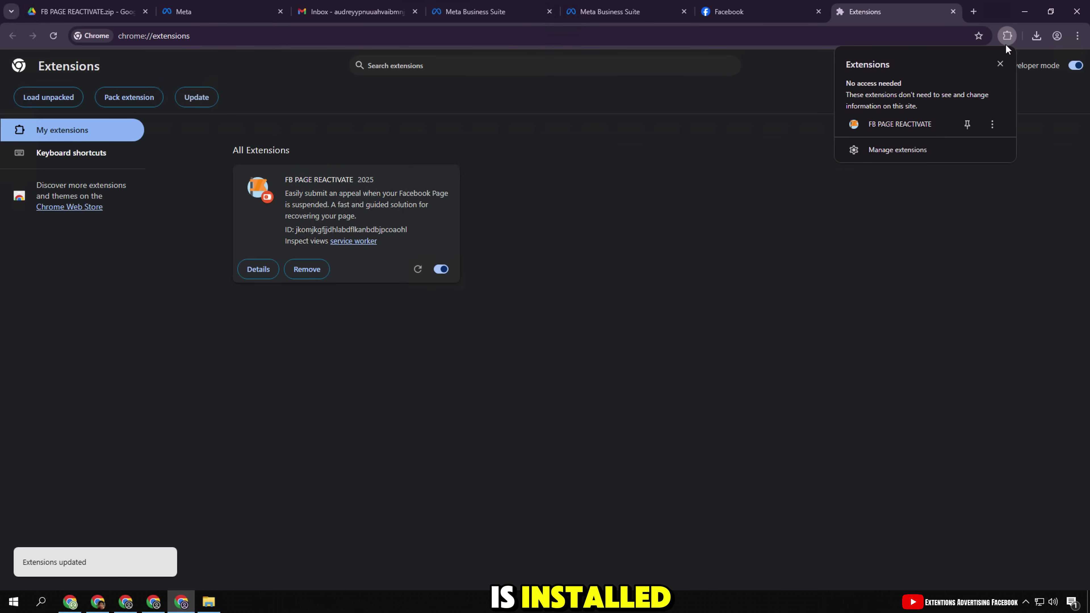
{"action": "left_click", "coordinate": [969, 125]}
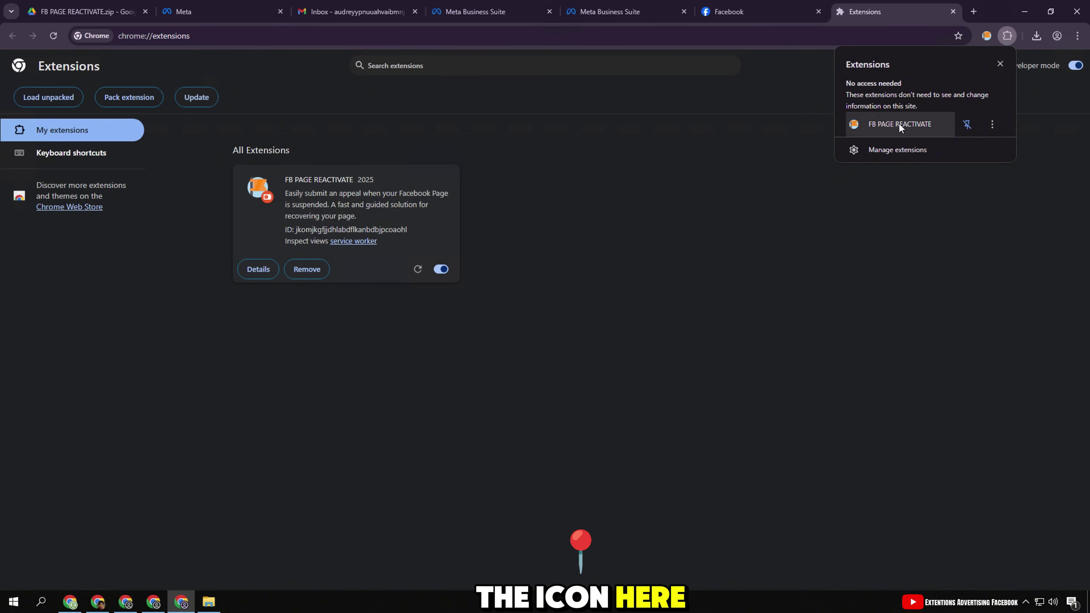
{"action": "left_click", "coordinate": [895, 124]}
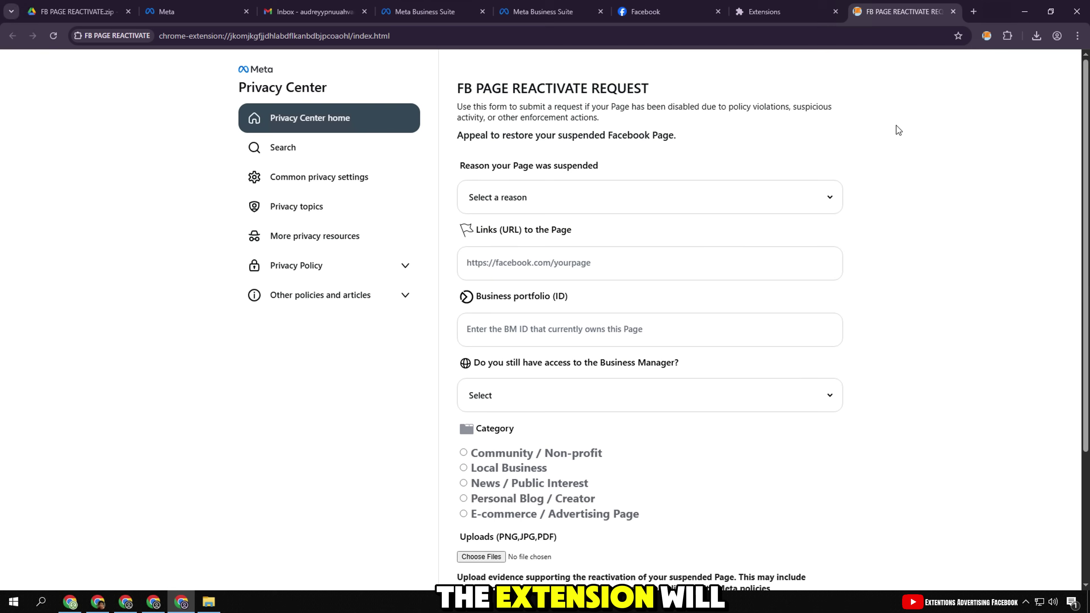
Read the reactivation form's introduction and set the suspension reason to "I believe it was a mistake"
{"action": "left_click_drag", "start_coordinate": [457, 86], "coordinate": [650, 88]}
{"action": "left_click_drag", "start_coordinate": [457, 106], "coordinate": [823, 138]}
{"action": "left_click_drag", "start_coordinate": [452, 136], "coordinate": [705, 142]}
{"action": "left_click", "coordinate": [470, 161]}
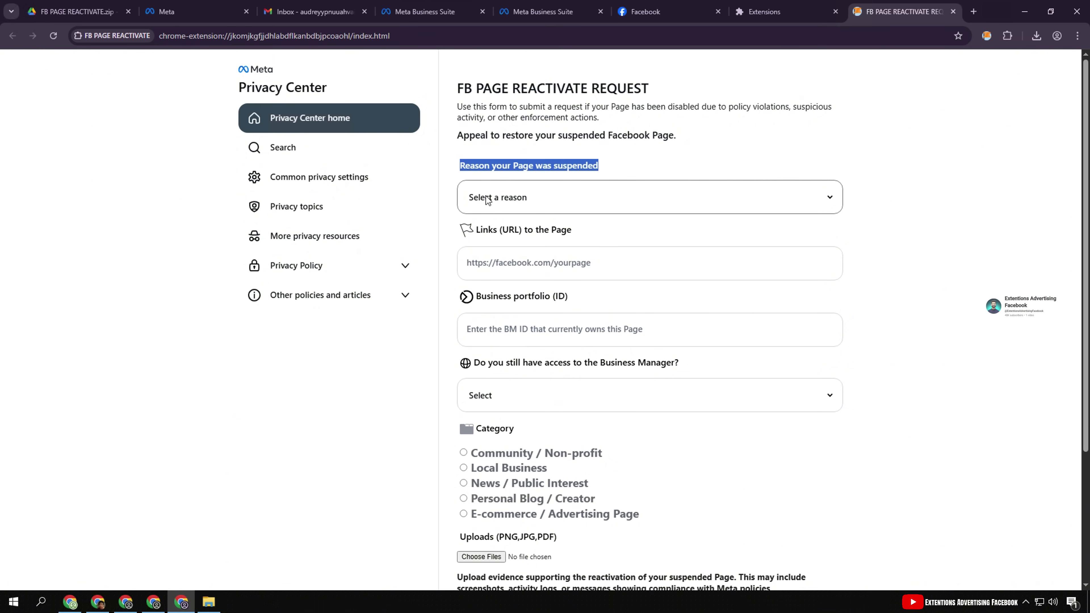
{"action": "left_click", "coordinate": [557, 198]}
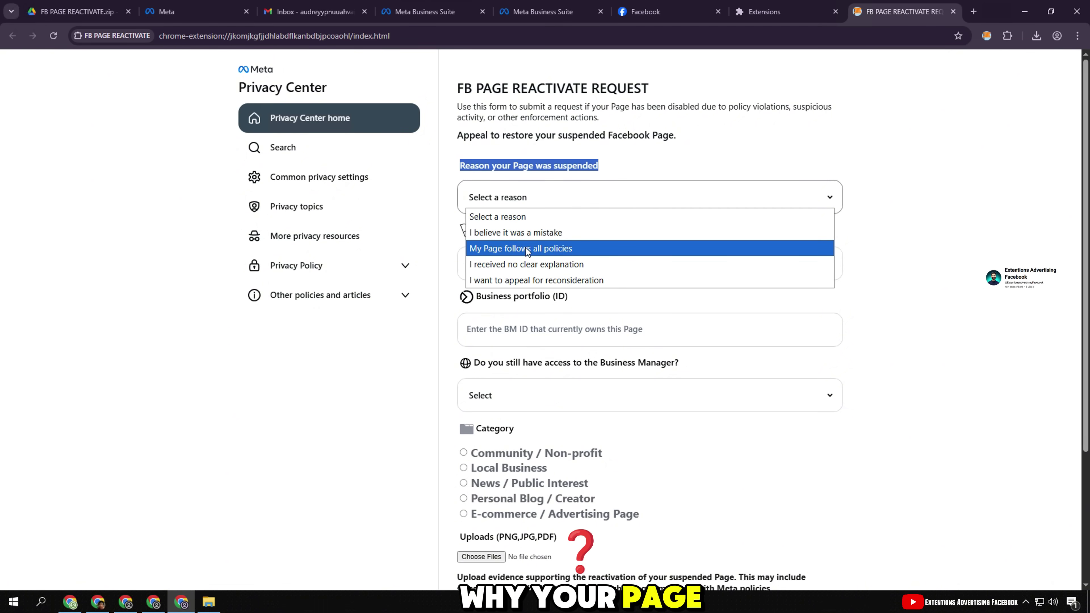
{"action": "left_click", "coordinate": [509, 232]}
{"action": "left_click_drag", "start_coordinate": [570, 231], "coordinate": [475, 231]}
{"action": "left_click", "coordinate": [509, 267]}
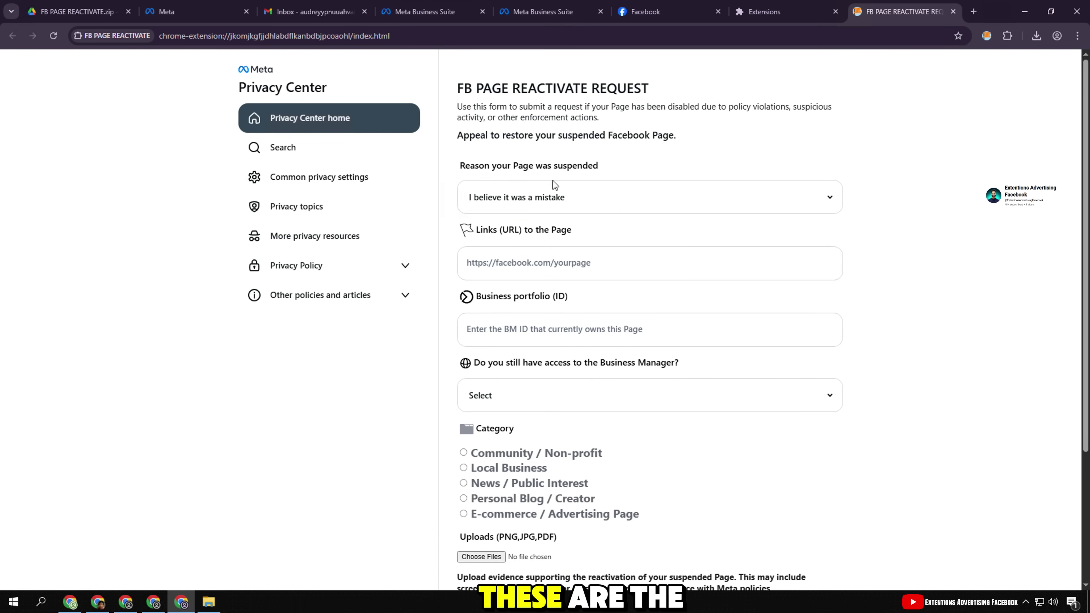
{"action": "left_click", "coordinate": [646, 12]}
{"action": "left_click", "coordinate": [1061, 65]}
{"action": "left_click", "coordinate": [892, 103]}
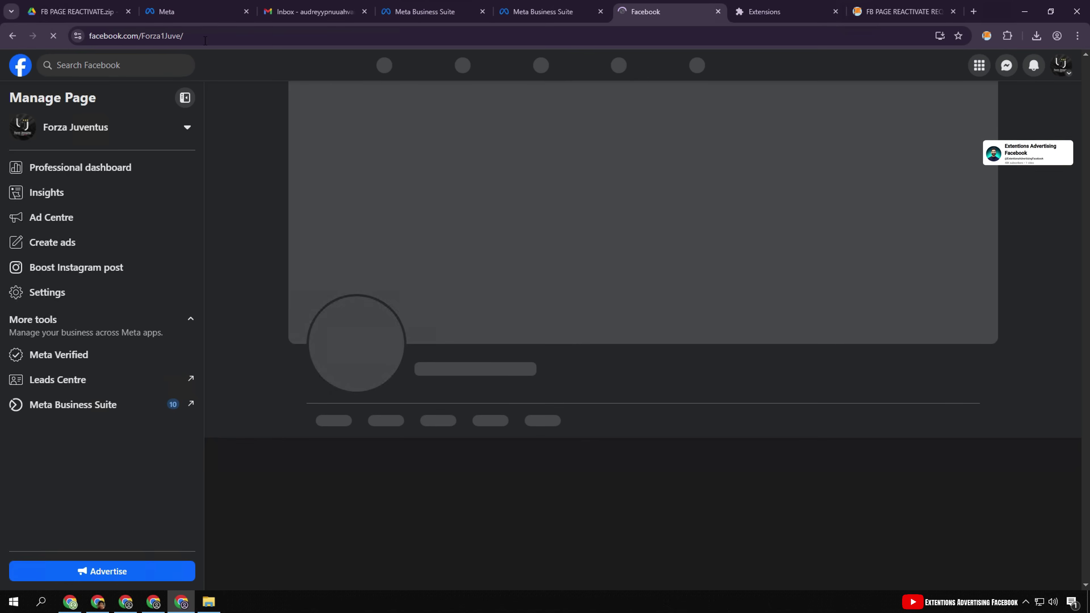
{"action": "left_click", "coordinate": [205, 41]}
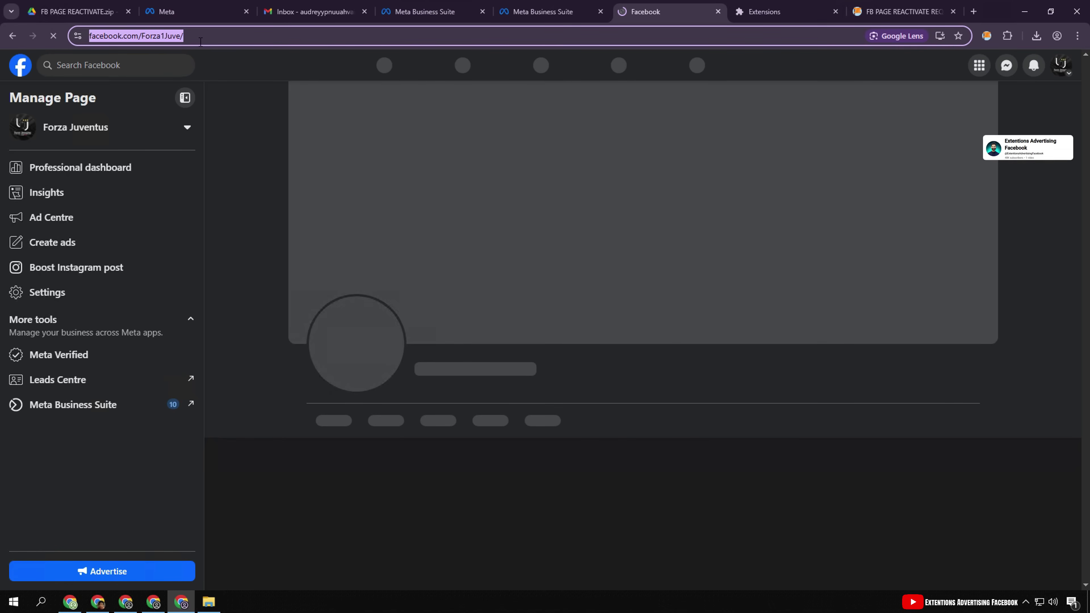
{"action": "right_click", "coordinate": [193, 36]}
{"action": "left_click", "coordinate": [240, 143]}
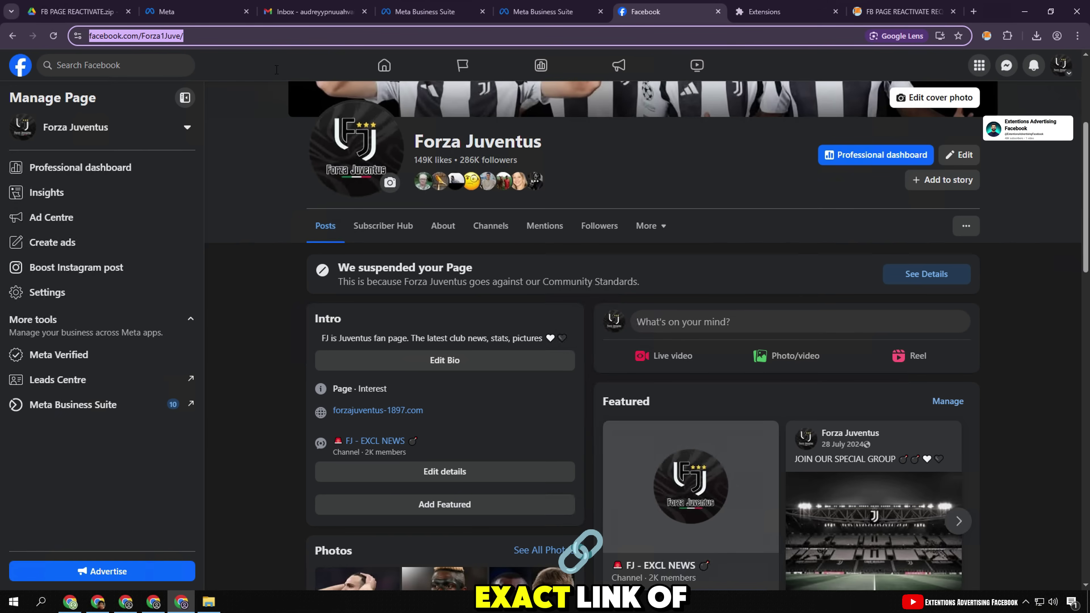
{"action": "left_click", "coordinate": [901, 11]}
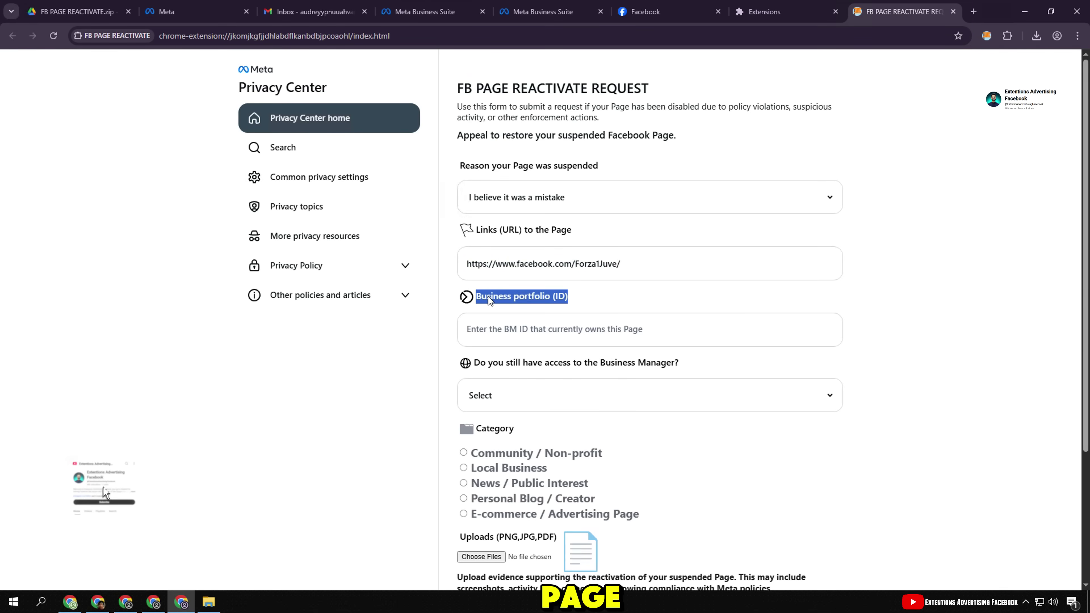
Copy the Forza Juventus 1 business portfolio ID from its Business info in Meta Business Suite and enter it in the request form
{"action": "left_click", "coordinate": [543, 12]}
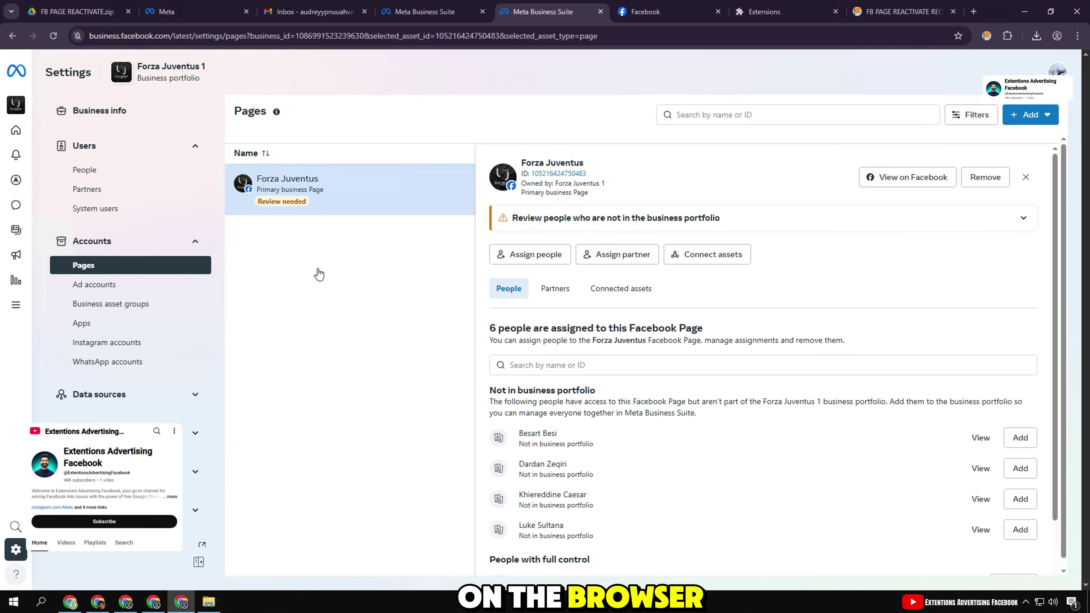
{"action": "scroll", "coordinate": [702, 430], "scroll_direction": "down", "scroll_amount": 3}
{"action": "scroll", "coordinate": [571, 523], "scroll_direction": "up", "scroll_amount": 2}
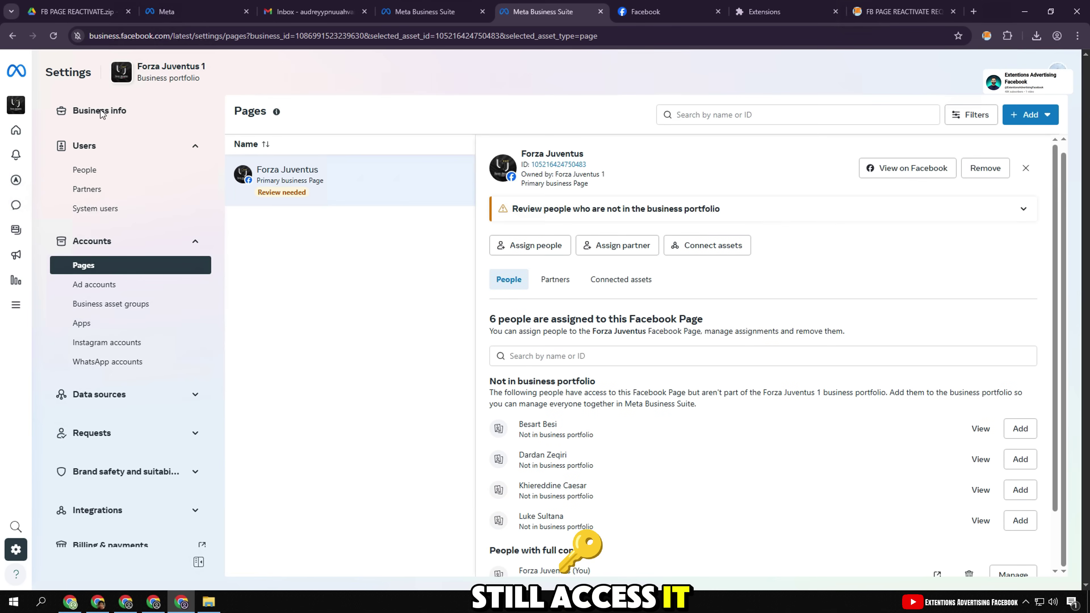
{"action": "left_click", "coordinate": [114, 121]}
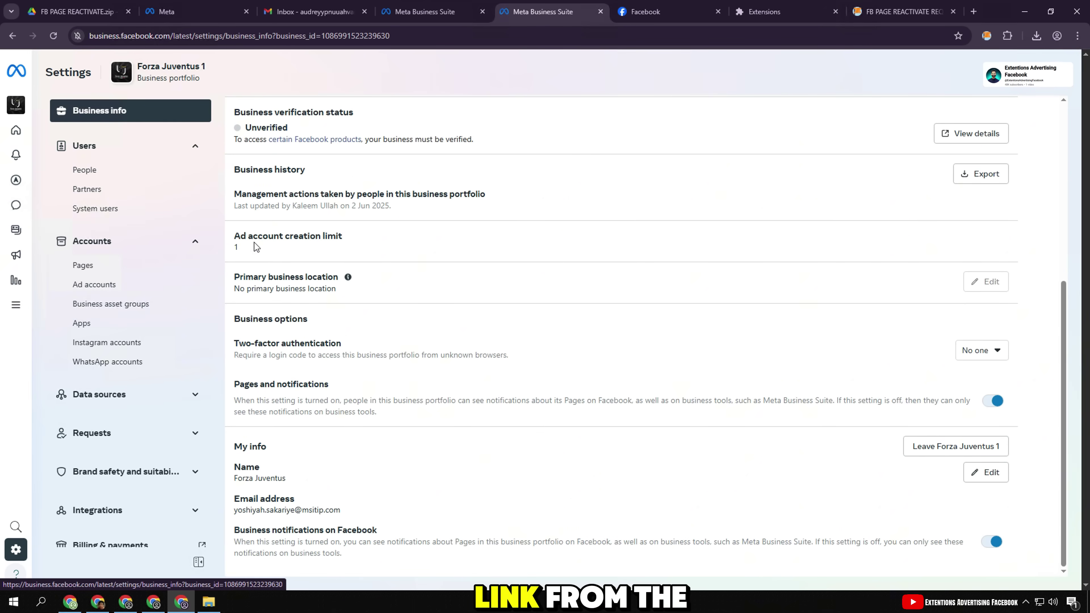
{"action": "scroll", "coordinate": [258, 242], "scroll_direction": "up", "scroll_amount": 6}
{"action": "scroll", "coordinate": [336, 269], "scroll_direction": "down", "scroll_amount": 5}
{"action": "scroll", "coordinate": [345, 281], "scroll_direction": "down", "scroll_amount": 2}
{"action": "scroll", "coordinate": [345, 281], "scroll_direction": "up", "scroll_amount": 7}
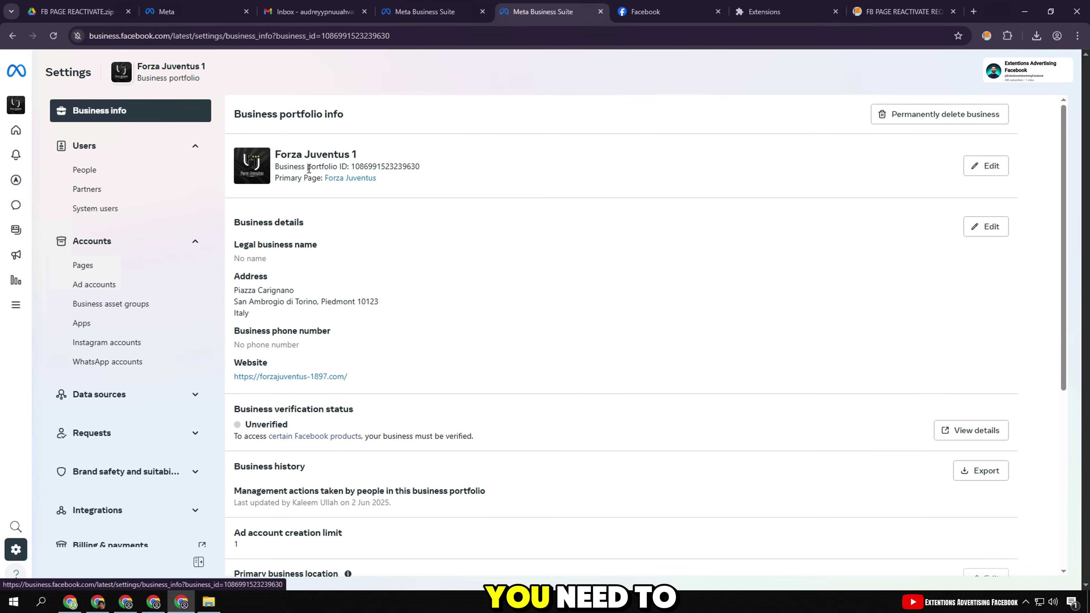
{"action": "triple_click", "coordinate": [309, 169]}
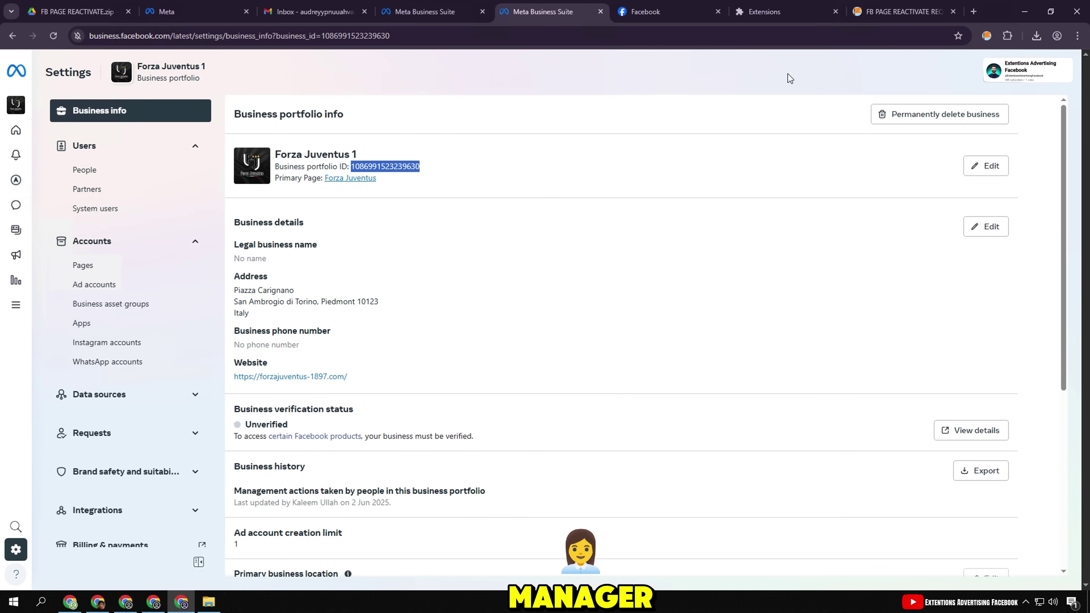
{"action": "left_click", "coordinate": [899, 12]}
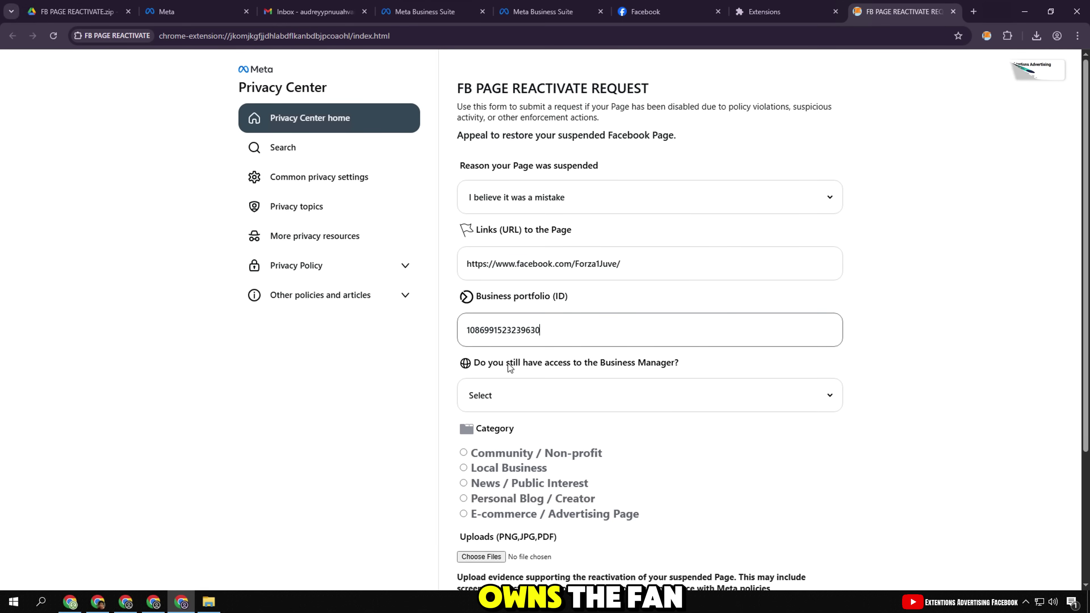
Set the Business Manager access answer to "Yes, full access" and choose News / Public Interest as the Page category
{"action": "left_click", "coordinate": [480, 386]}
{"action": "left_click", "coordinate": [500, 430]}
{"action": "scroll", "coordinate": [533, 351], "scroll_direction": "down", "scroll_amount": 2}
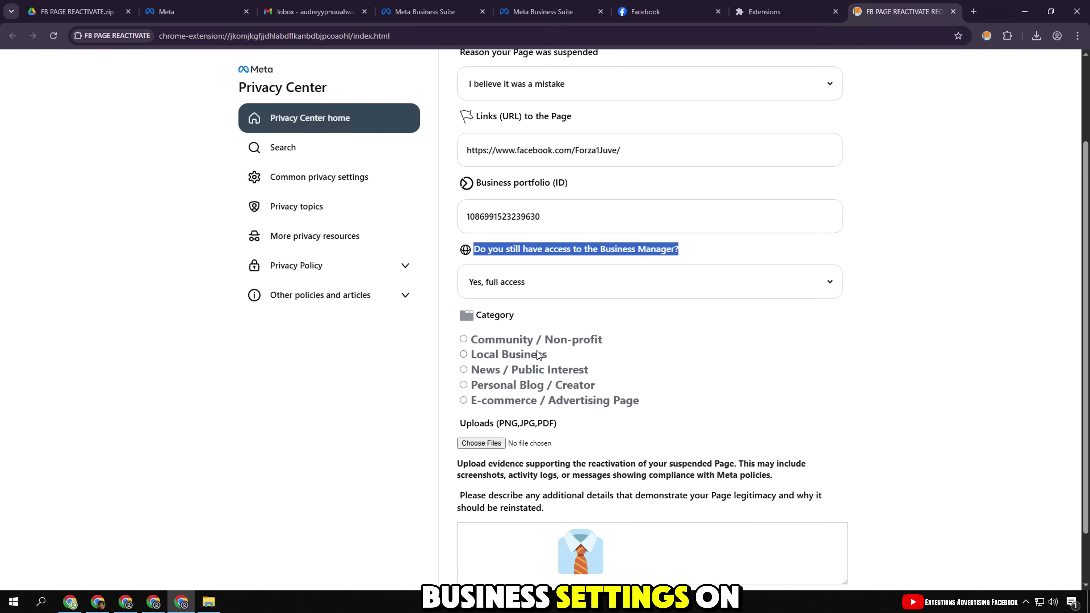
{"action": "left_click_drag", "start_coordinate": [613, 338], "coordinate": [461, 337]}
{"action": "left_click_drag", "start_coordinate": [550, 355], "coordinate": [492, 354]}
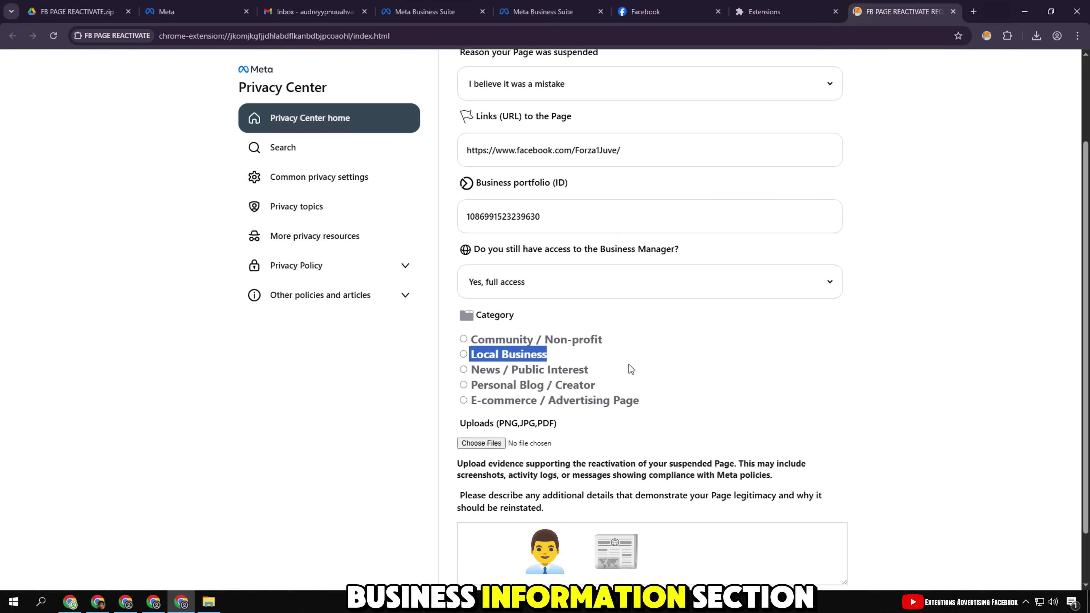
{"action": "left_click_drag", "start_coordinate": [629, 370], "coordinate": [472, 370]}
{"action": "left_click", "coordinate": [483, 370]}
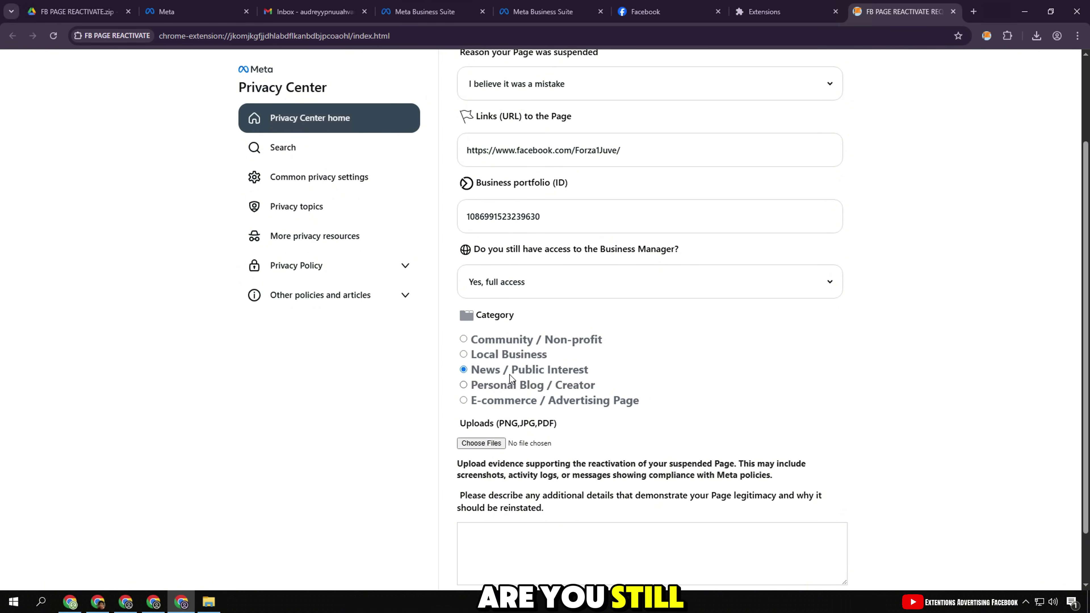
Read the form's upload evidence requirements and capture the top of the Forza Juventus Facebook Page with Snipping Tool
{"action": "scroll", "coordinate": [502, 372], "scroll_direction": "down", "scroll_amount": 1}
{"action": "left_click_drag", "start_coordinate": [458, 400], "coordinate": [813, 416]}
{"action": "left_click", "coordinate": [335, 425]}
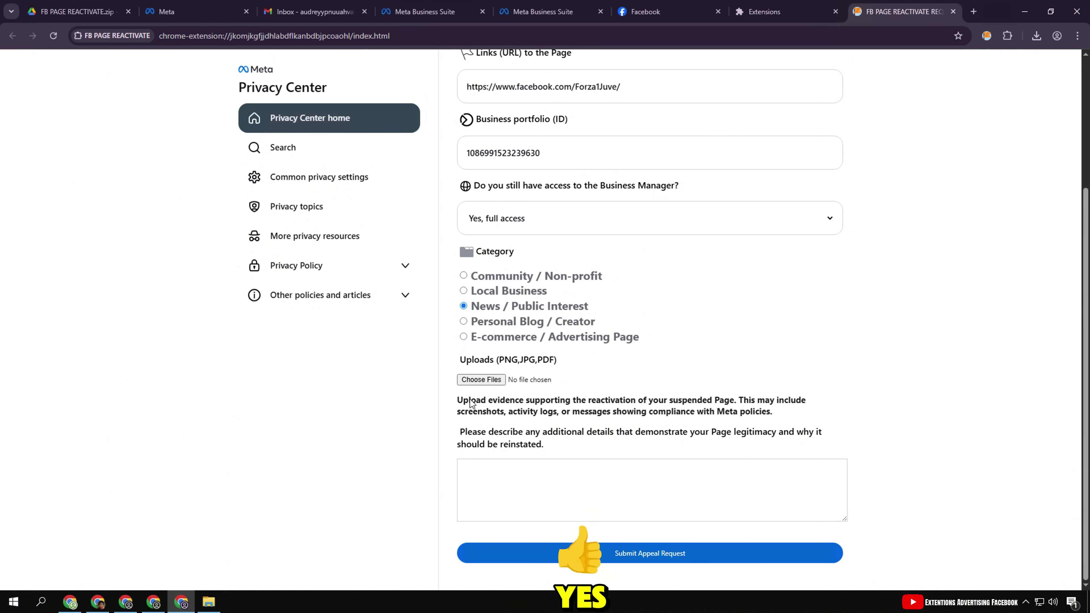
{"action": "left_click", "coordinate": [666, 5]}
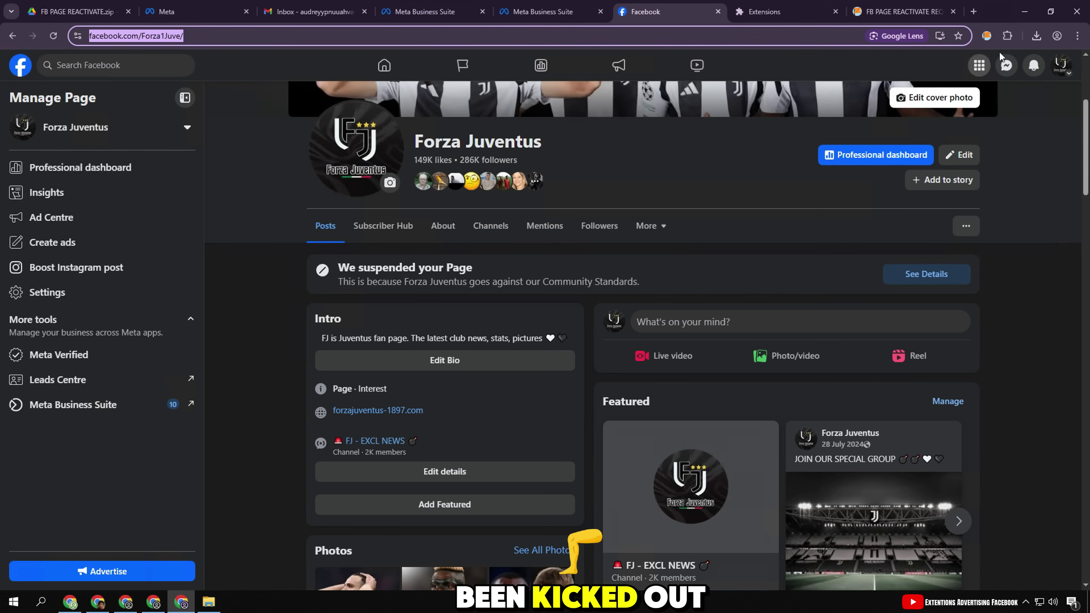
{"action": "left_click", "coordinate": [960, 335]}
{"action": "scroll", "coordinate": [451, 485], "scroll_direction": "up", "scroll_amount": 4}
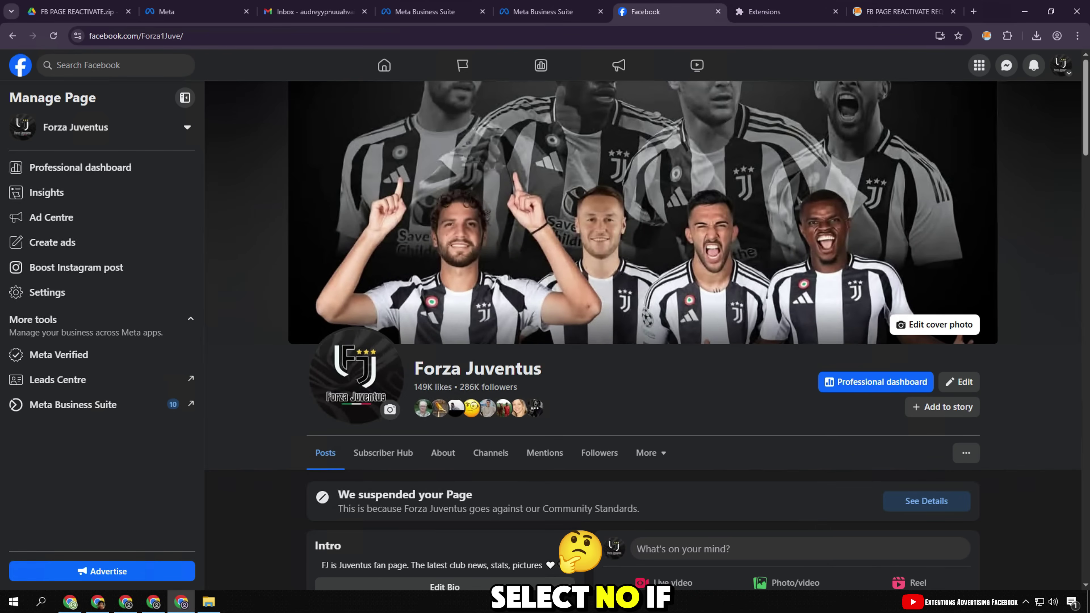
{"action": "key", "text": "super"}
{"action": "type", "text": "sn"}
{"action": "left_click", "coordinate": [168, 298]}
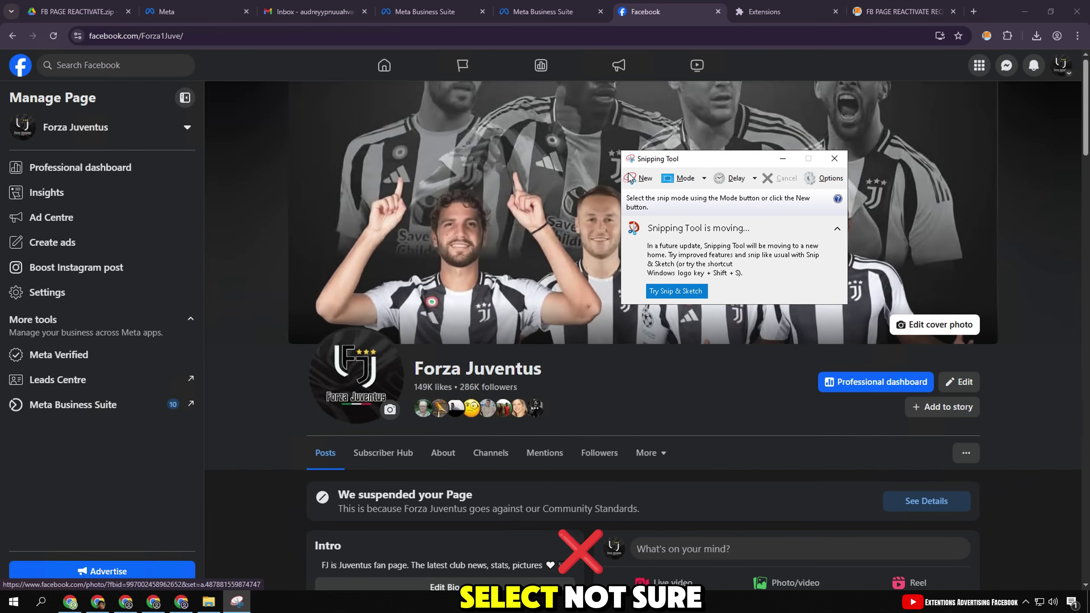
{"action": "left_click", "coordinate": [630, 174]}
{"action": "left_click_drag", "start_coordinate": [1, 52], "coordinate": [1088, 576]}
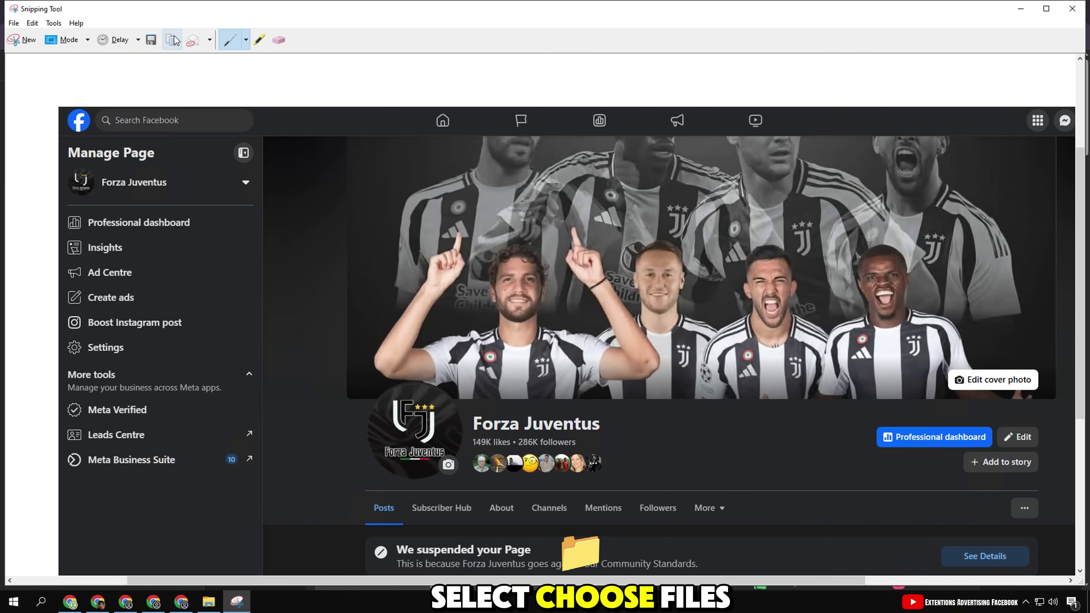
Save the Page capture as a PNG named IMAGE1 in Downloads and close Snipping Tool
{"action": "left_click", "coordinate": [153, 40]}
{"action": "left_click", "coordinate": [47, 127]}
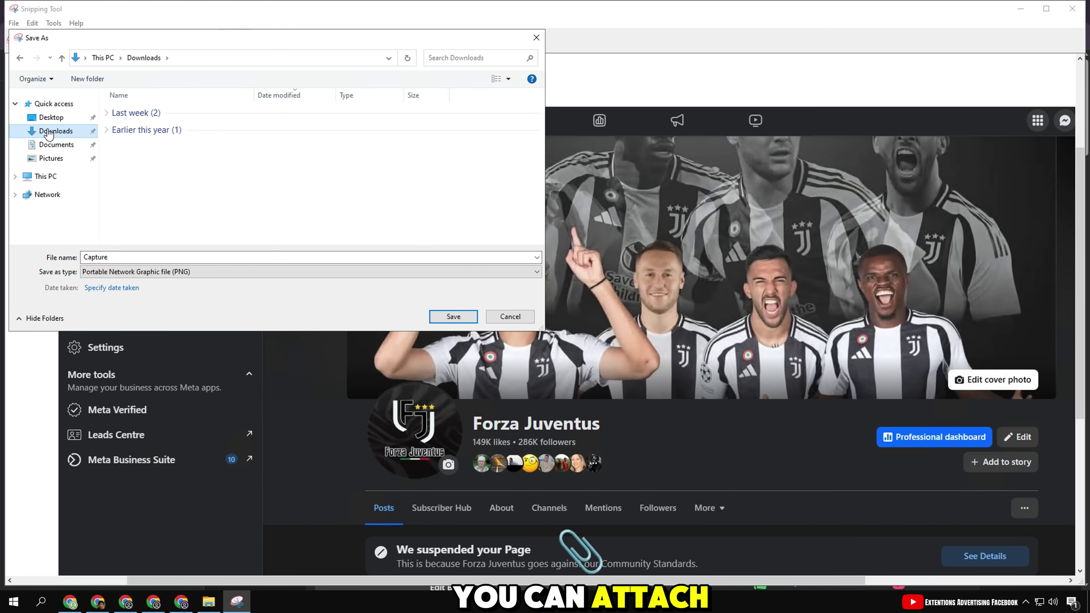
{"action": "left_click", "coordinate": [119, 257]}
{"action": "type", "text": "info01"}
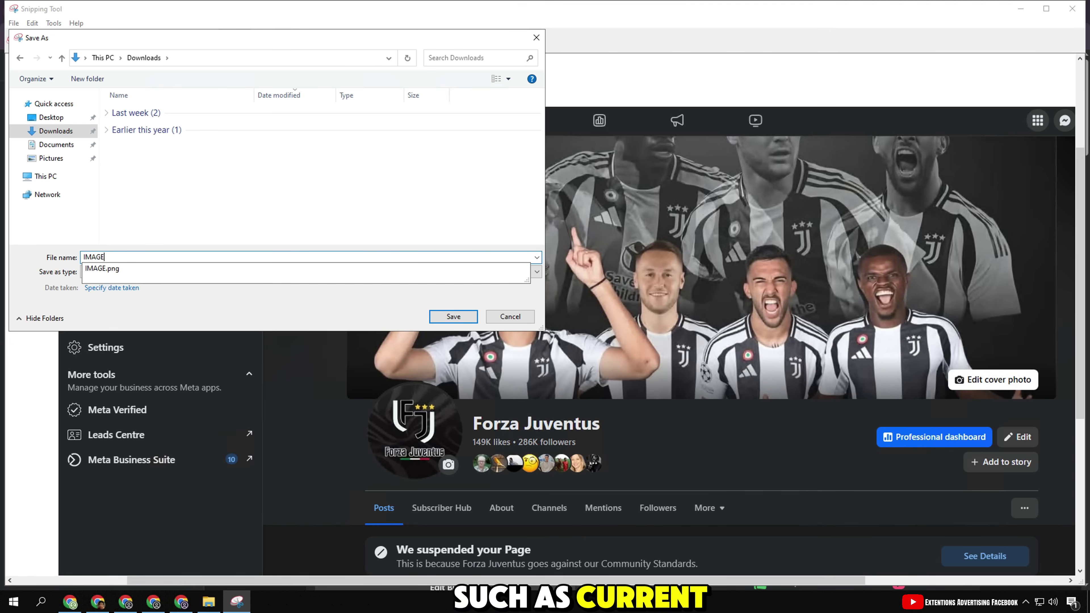
{"action": "left_click", "coordinate": [457, 320]}
{"action": "left_click", "coordinate": [1072, 9]}
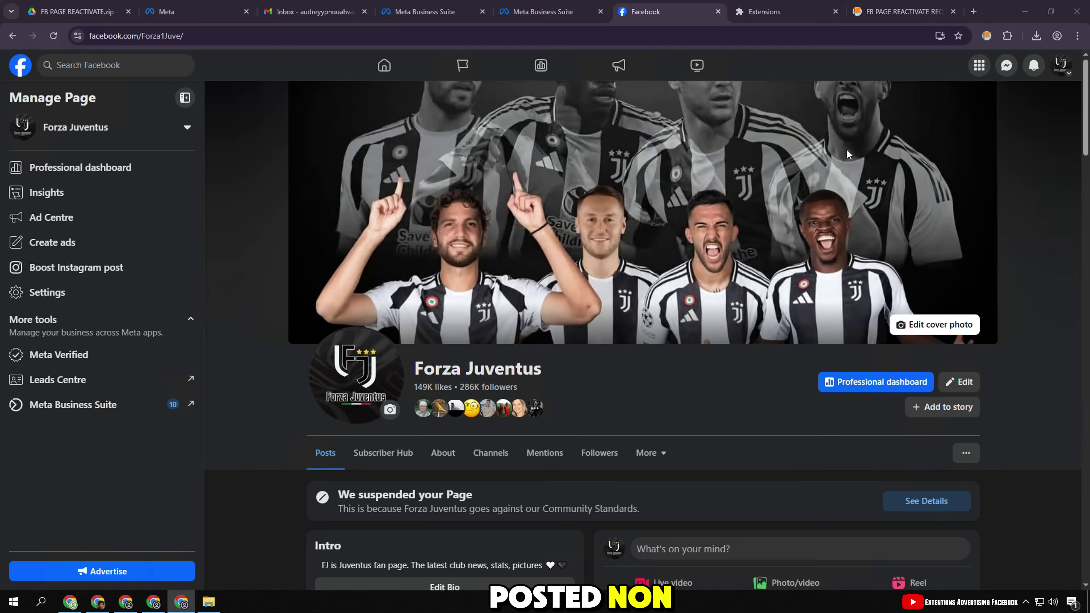
Open the Forza Juventus Page status on Facebook and capture that view with Snipping Tool
{"action": "left_click", "coordinate": [968, 454]}
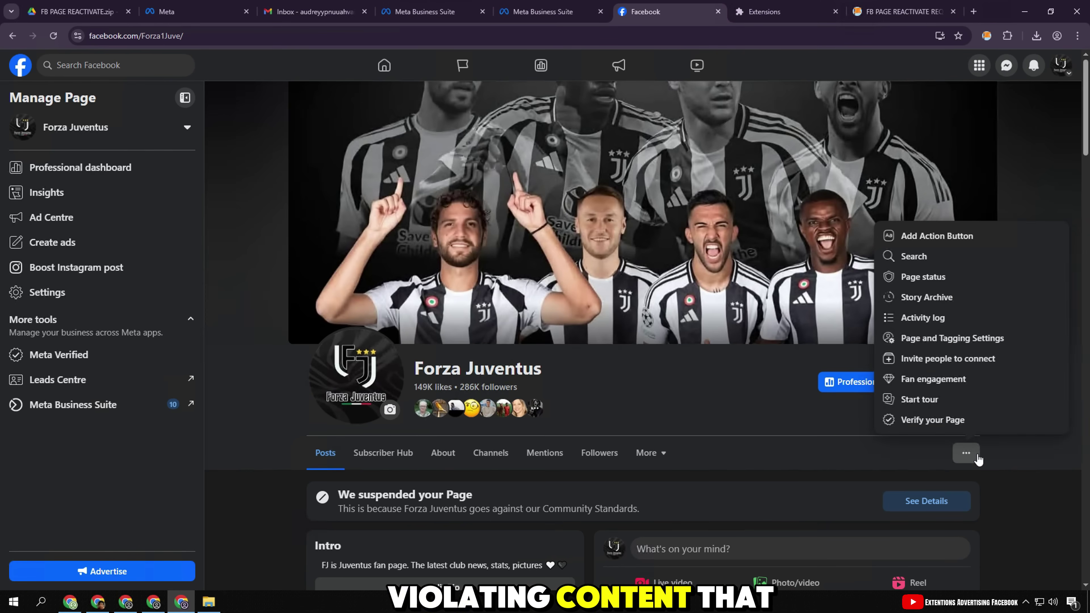
{"action": "left_click", "coordinate": [923, 277]}
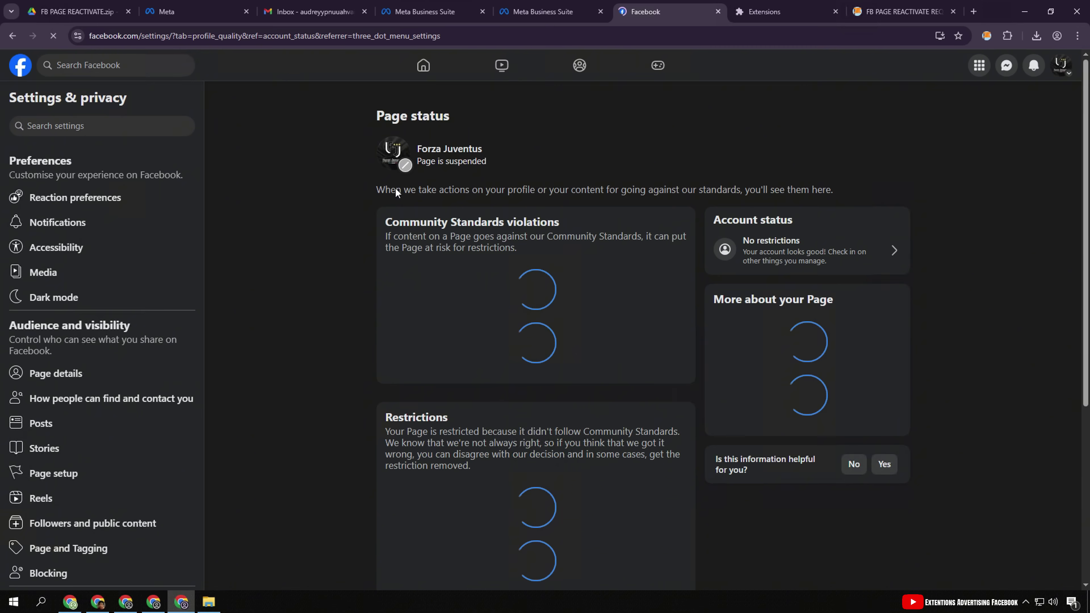
{"action": "key", "text": "super"}
{"action": "type", "text": "SN"}
{"action": "left_click", "coordinate": [135, 287]}
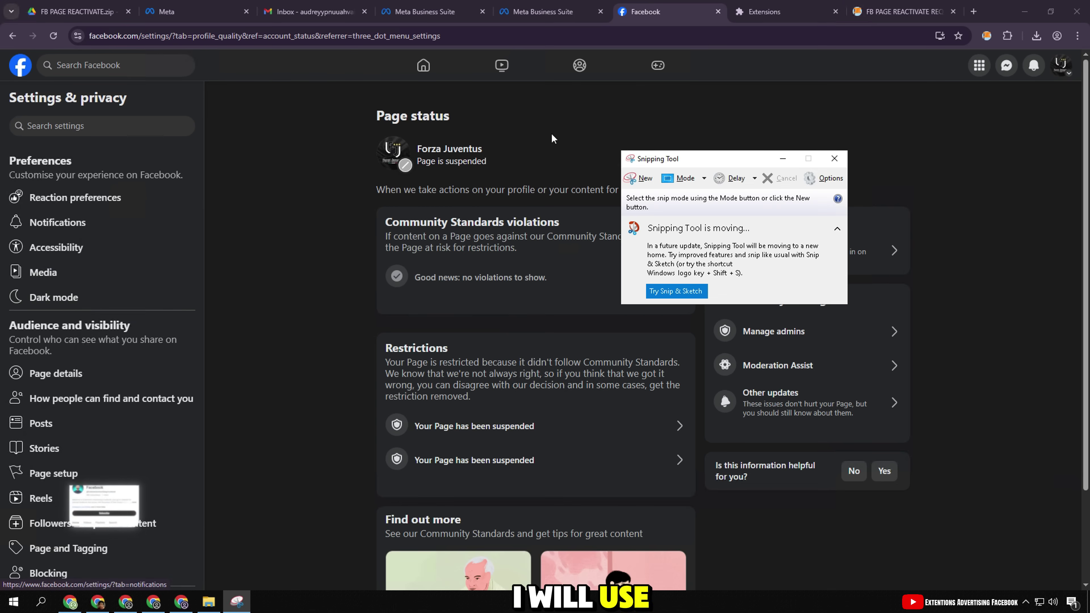
{"action": "left_click", "coordinate": [638, 180]}
{"action": "left_click_drag", "start_coordinate": [553, 301], "coordinate": [1087, 587]}
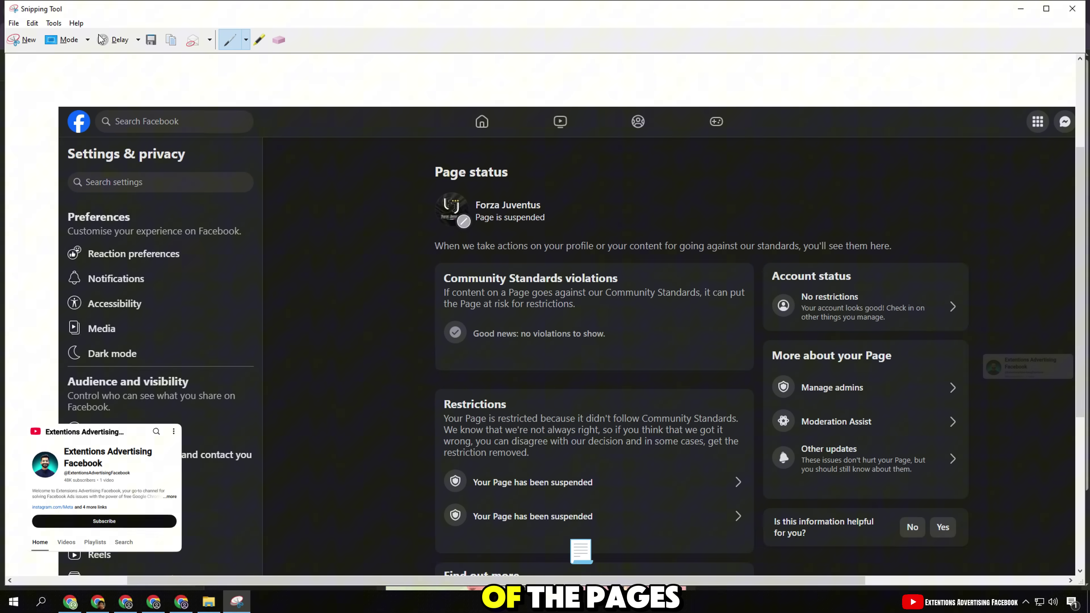
Save the Page status capture as a PNG named IAMGE2 in Downloads and close Snipping Tool
{"action": "left_click", "coordinate": [151, 40]}
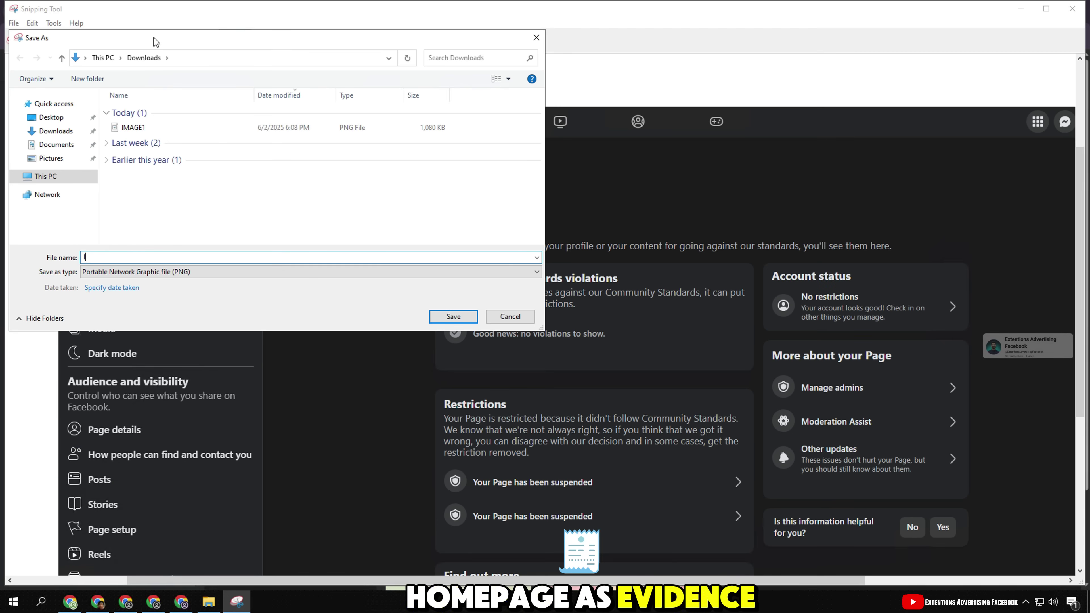
{"action": "left_click", "coordinate": [453, 317]}
{"action": "left_click", "coordinate": [1072, 8]}
Attach IMAGE1 and IAMGE2 from Downloads as supporting evidence in the reactivation request form
{"action": "left_click", "coordinate": [860, 12]}
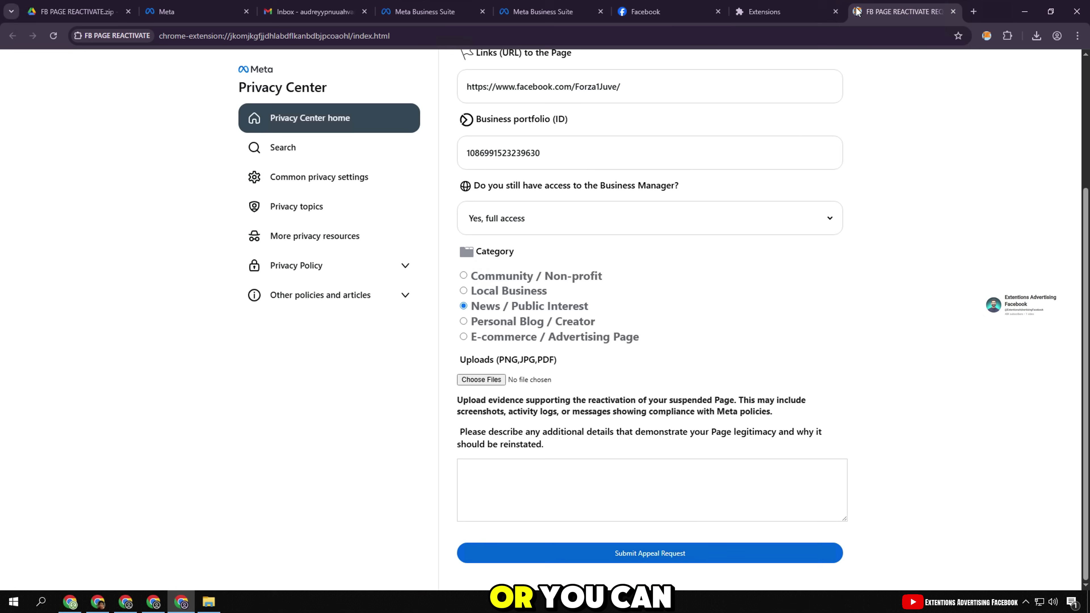
{"action": "left_click", "coordinate": [481, 379]}
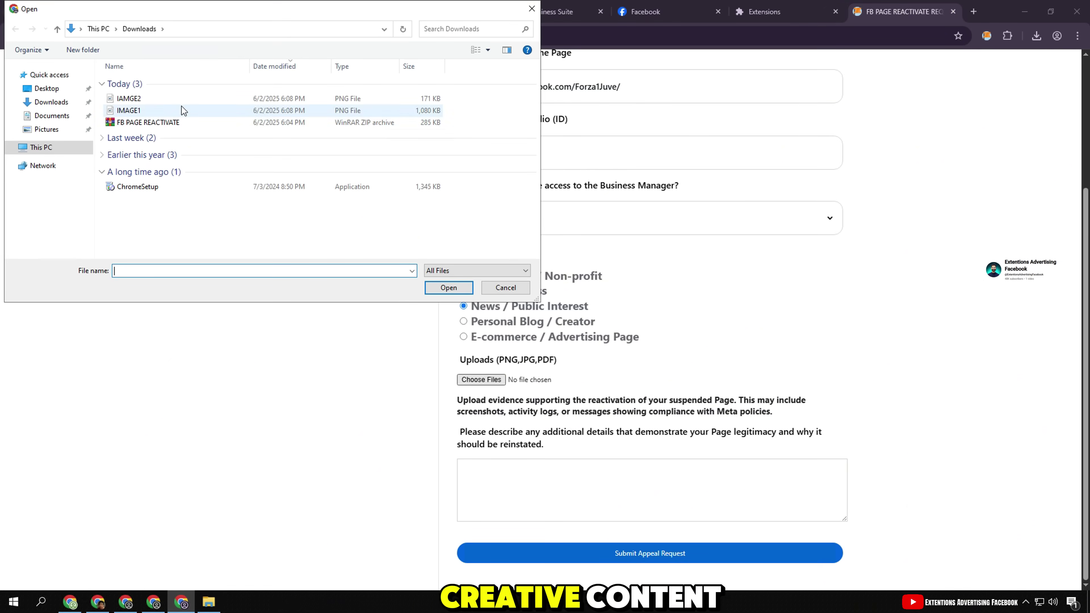
{"action": "left_click", "coordinate": [163, 108]}
{"action": "left_click", "coordinate": [160, 99], "text": "ctrl"}
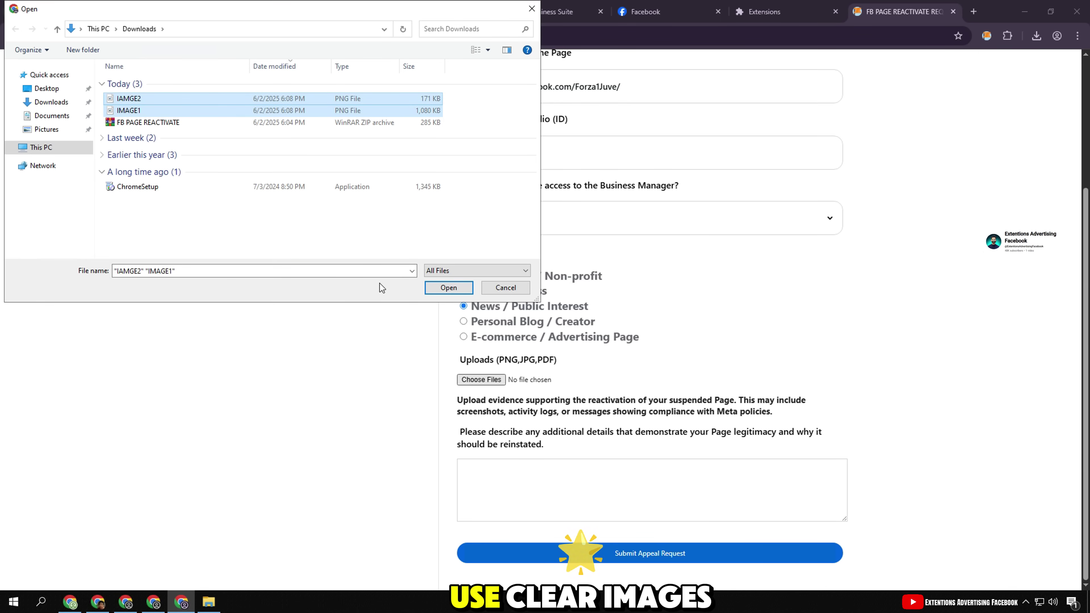
{"action": "left_click", "coordinate": [451, 289]}
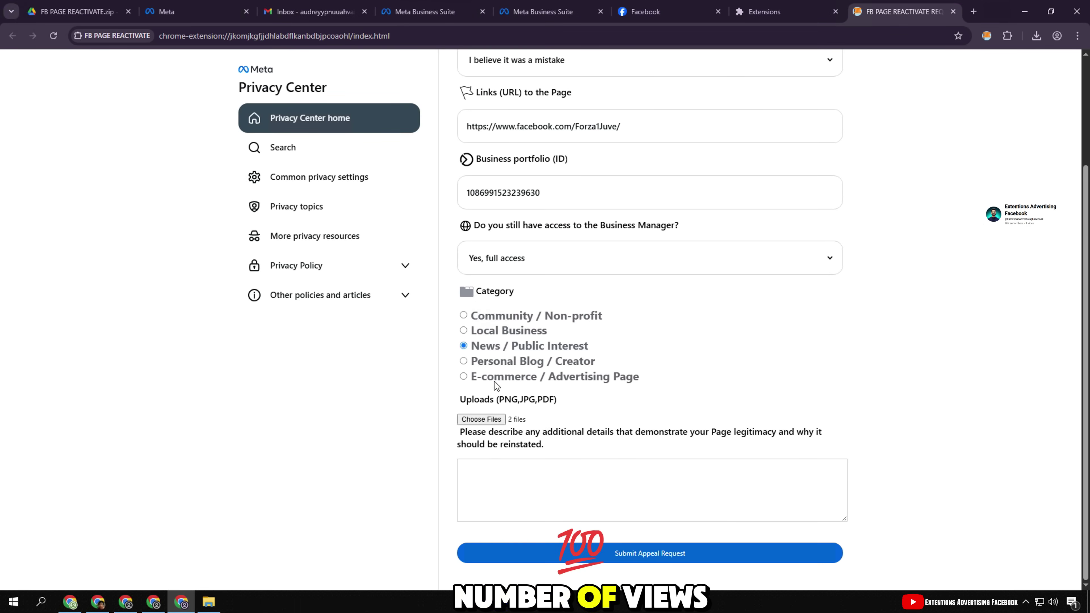
Read the form's additional details prompt, then copy the whole text of the Appeal Template file from the FB PAGE REACTIVATE folder
{"action": "left_click_drag", "start_coordinate": [459, 432], "coordinate": [554, 447]}
{"action": "left_click", "coordinate": [521, 443]}
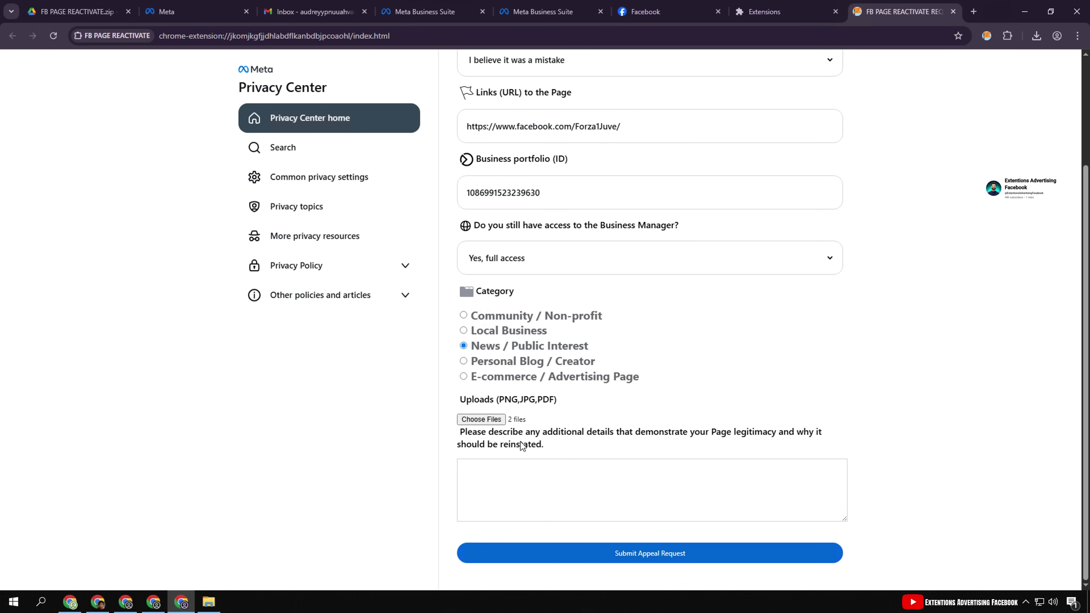
{"action": "left_click", "coordinate": [209, 602]}
{"action": "double_click", "coordinate": [643, 262]}
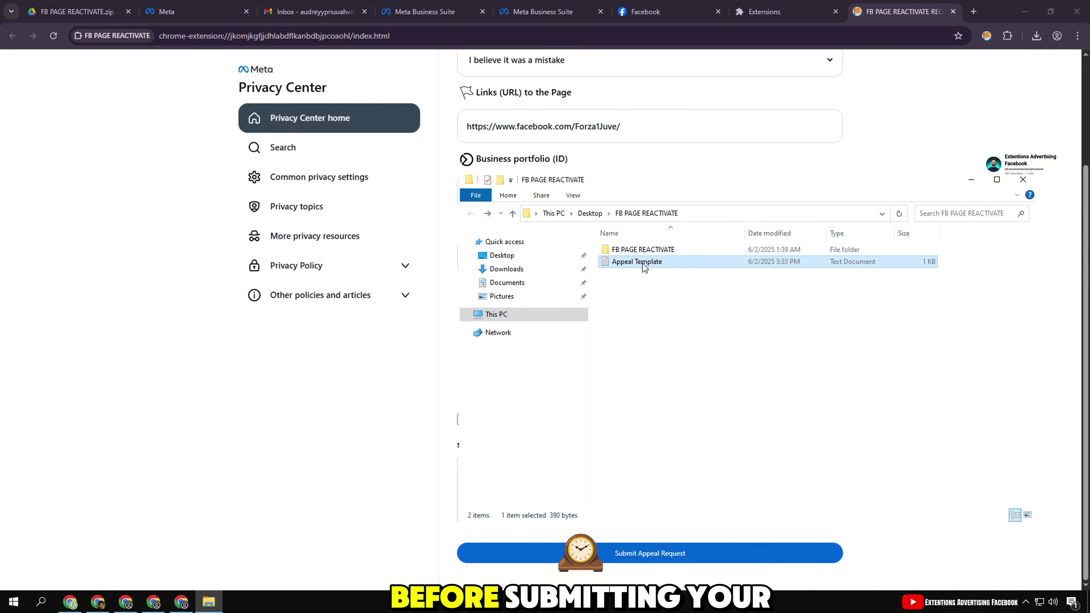
{"action": "key", "text": "ctrl+a"}
{"action": "key", "text": "ctrl+c"}
{"action": "key", "text": "alt+Tab"}
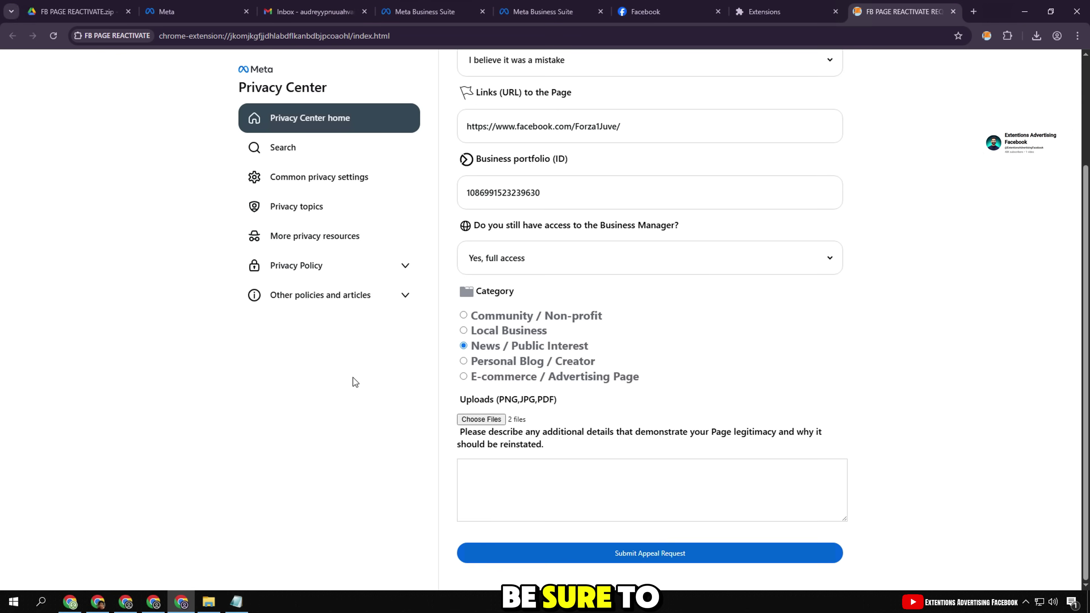
Paste the appeal template into the form's additional details and enlarge the text box to fit the whole letter
{"action": "left_click", "coordinate": [574, 475]}
{"action": "key", "text": "ctrl+v"}
{"action": "left_click_drag", "start_coordinate": [845, 519], "coordinate": [846, 566]}
{"action": "scroll", "coordinate": [661, 511], "scroll_direction": "down", "scroll_amount": 1}
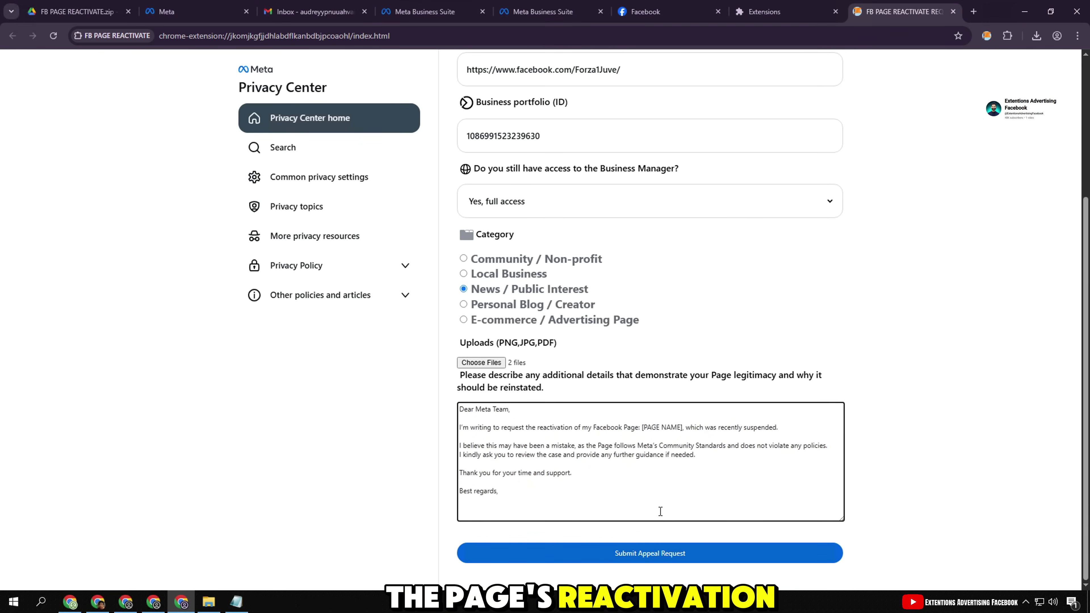
{"action": "key", "text": "ctrl+plus"}
{"action": "scroll", "coordinate": [662, 504], "scroll_direction": "down", "scroll_amount": 1}
Replace the [PAGE NAME] placeholder in the appeal letter with the name Forza Juventus copied from the Facebook Page status
{"action": "triple_click", "coordinate": [482, 394]}
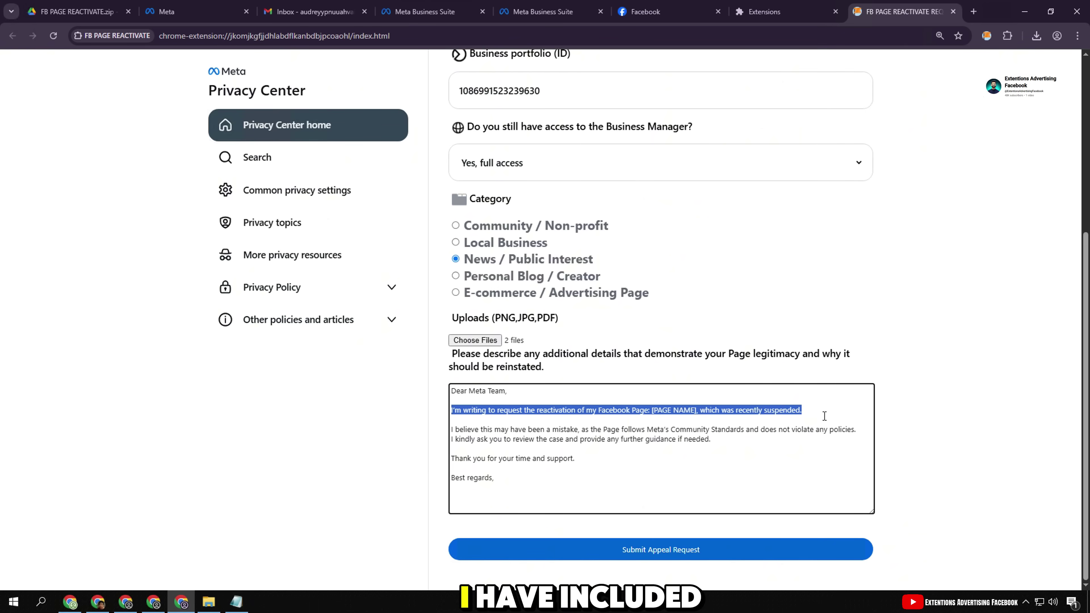
{"action": "left_click", "coordinate": [698, 413]}
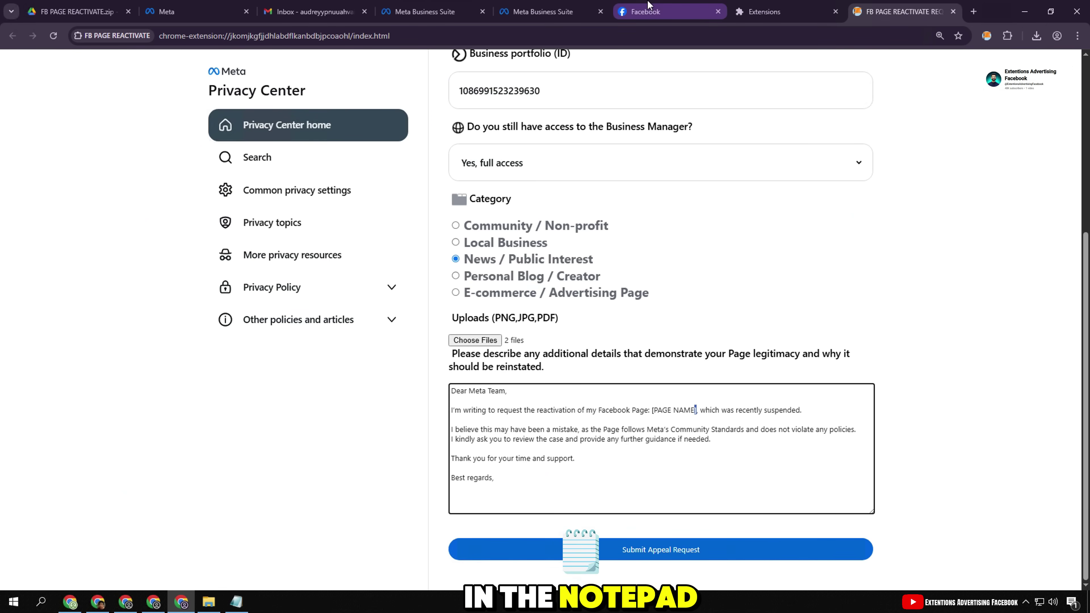
{"action": "left_click", "coordinate": [645, 11]}
{"action": "triple_click", "coordinate": [454, 149]}
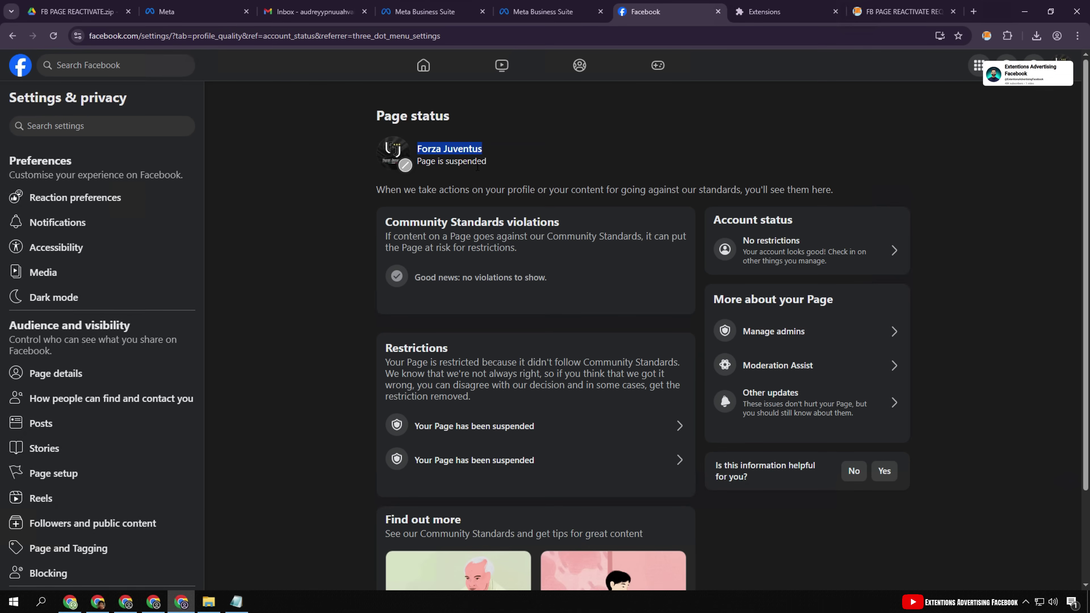
{"action": "left_click", "coordinate": [903, 11]}
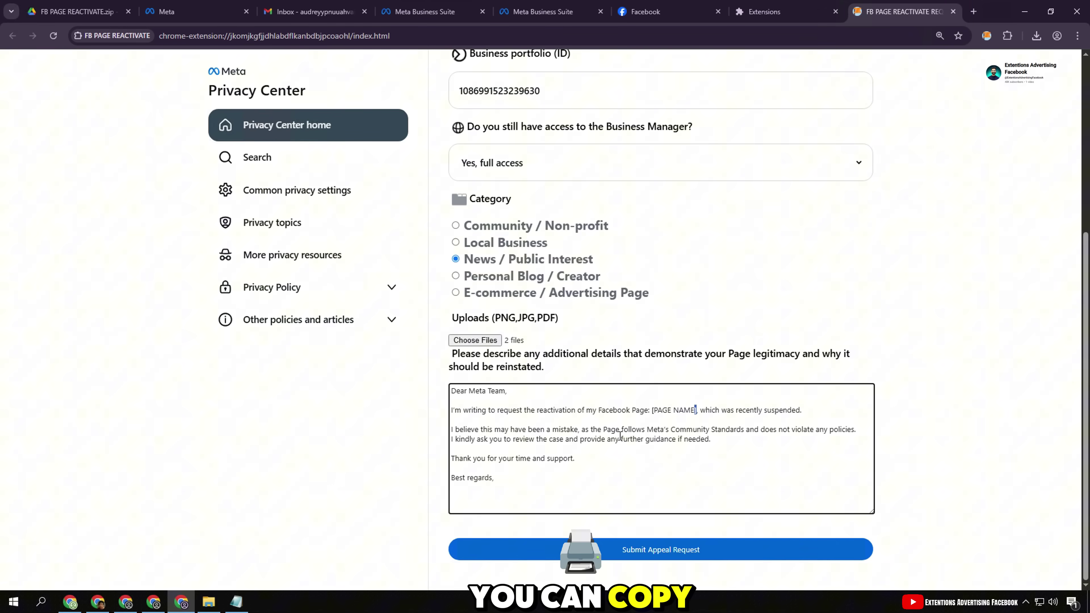
{"action": "left_click", "coordinate": [651, 413]}
{"action": "key", "text": "ctrl+v"}
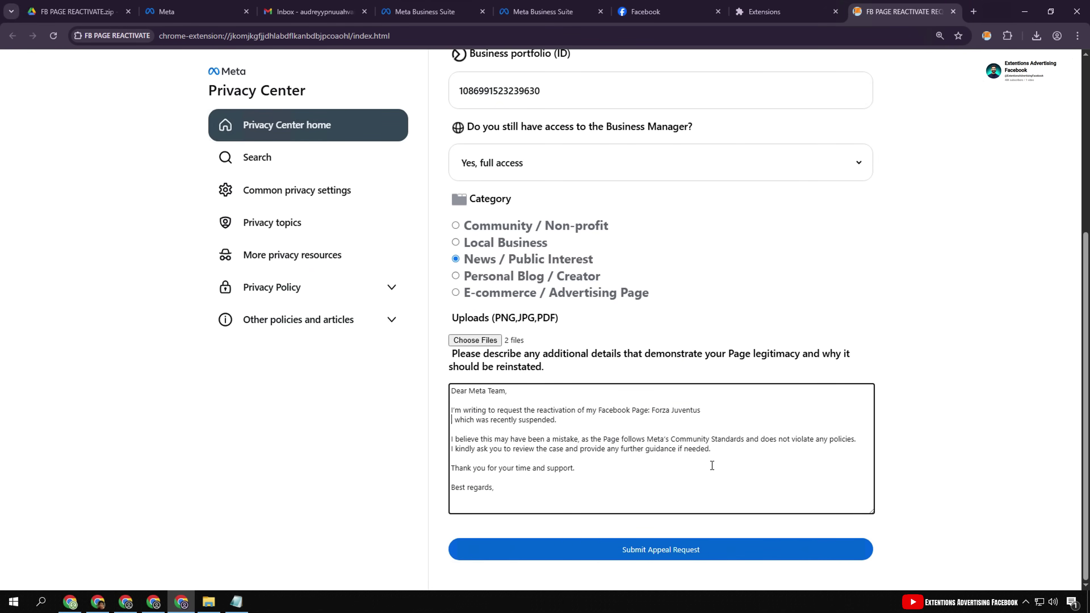
Remove the line break after Forza Juventus in the appeal letter, then proofread the rest of the text
{"action": "key", "text": "BackSpace"}
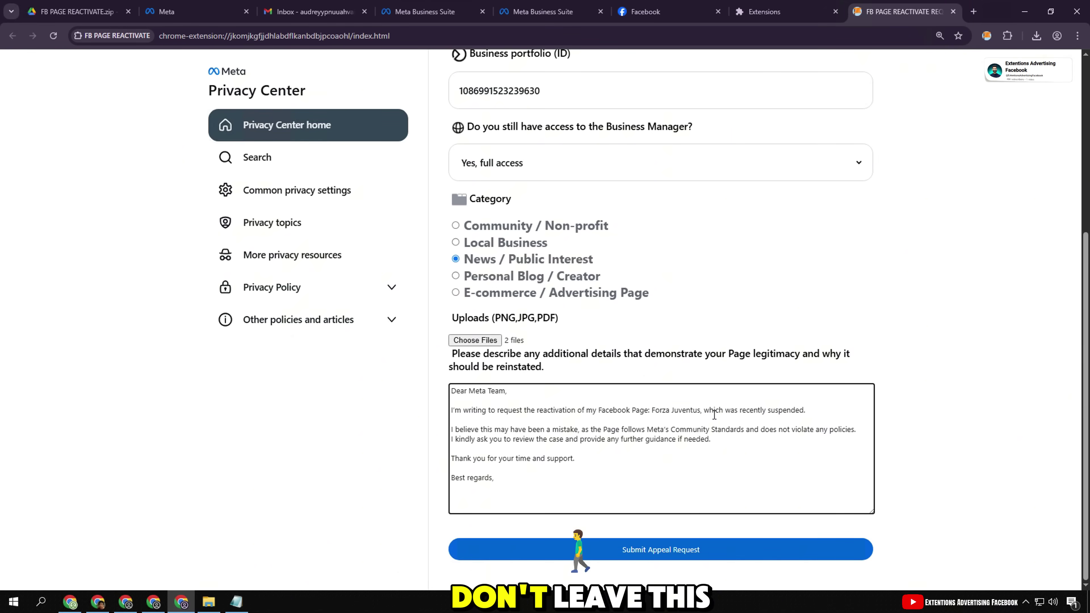
{"action": "left_click_drag", "start_coordinate": [717, 414], "coordinate": [817, 413]}
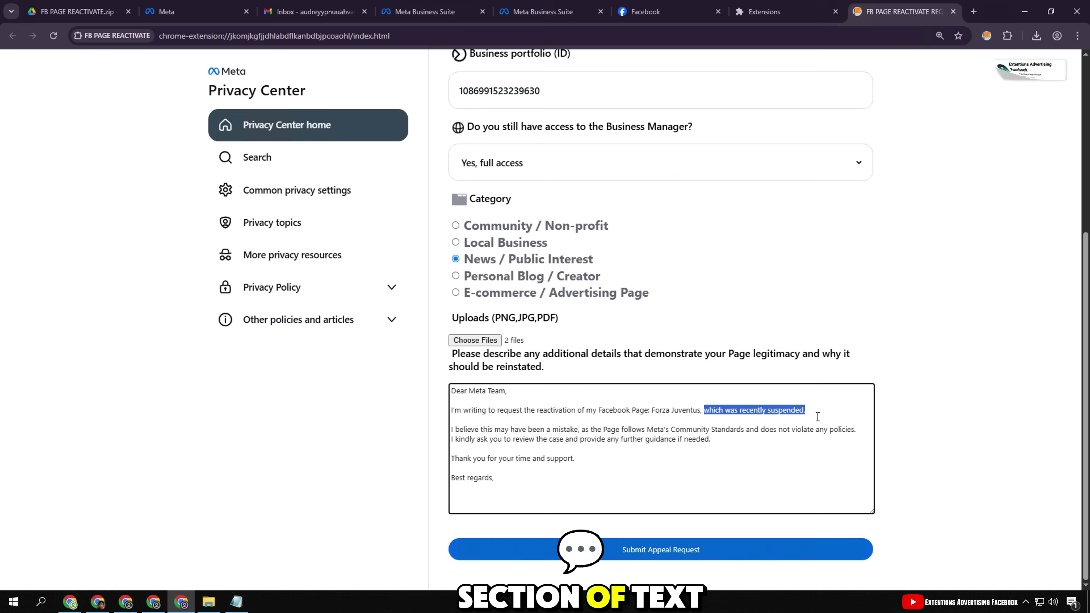
{"action": "left_click", "coordinate": [460, 435]}
{"action": "left_click_drag", "start_coordinate": [702, 434], "coordinate": [838, 434]}
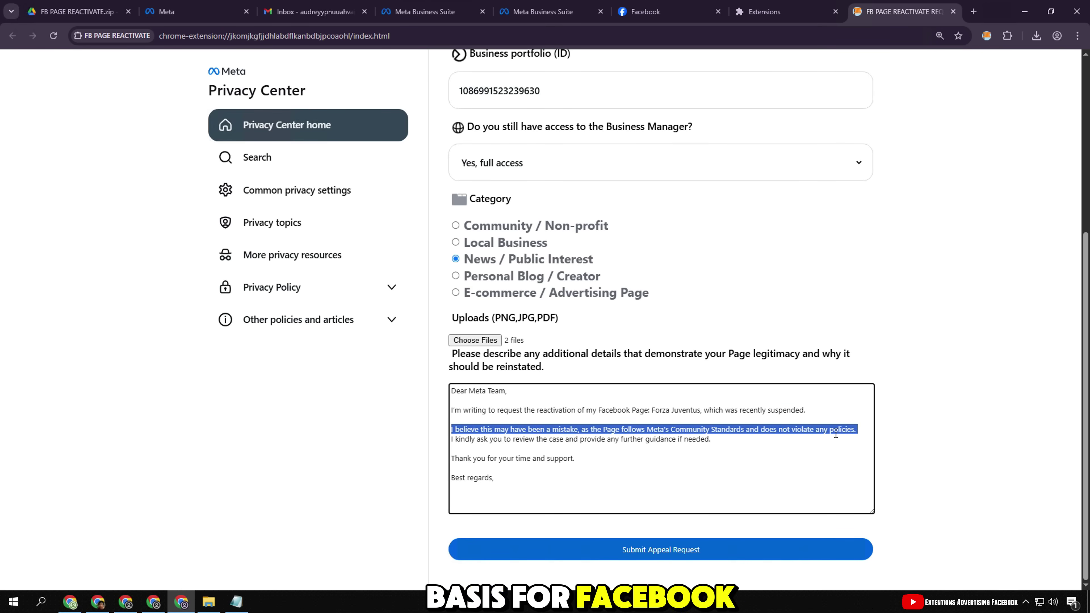
{"action": "left_click_drag", "start_coordinate": [721, 441], "coordinate": [451, 439]}
{"action": "left_click_drag", "start_coordinate": [589, 462], "coordinate": [484, 460]}
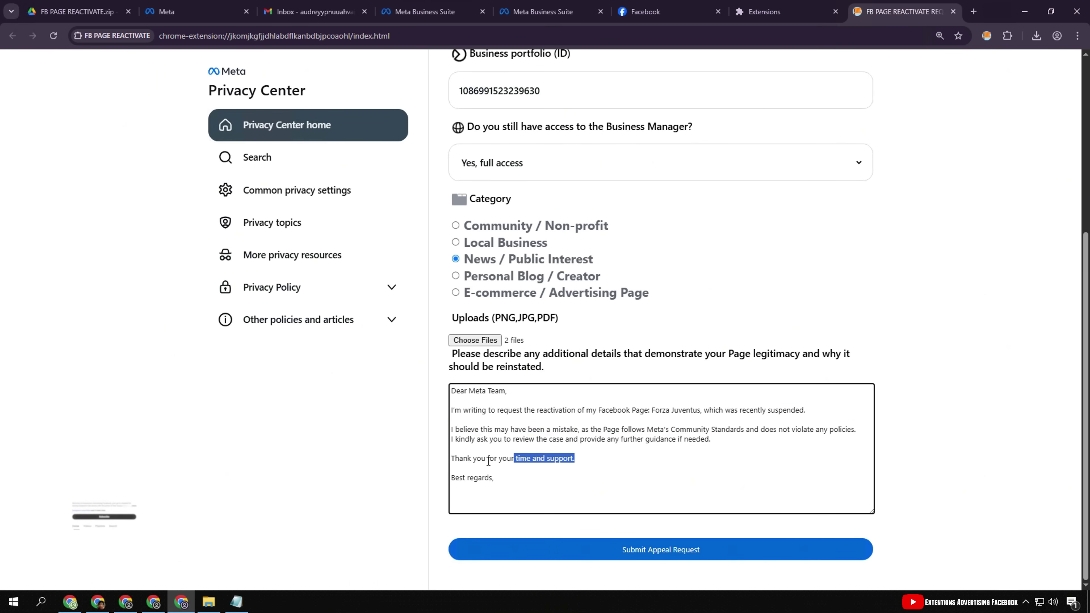
Submit the appeal request and monitor the progress of the Page reactivation submission
{"action": "left_click", "coordinate": [655, 551]}
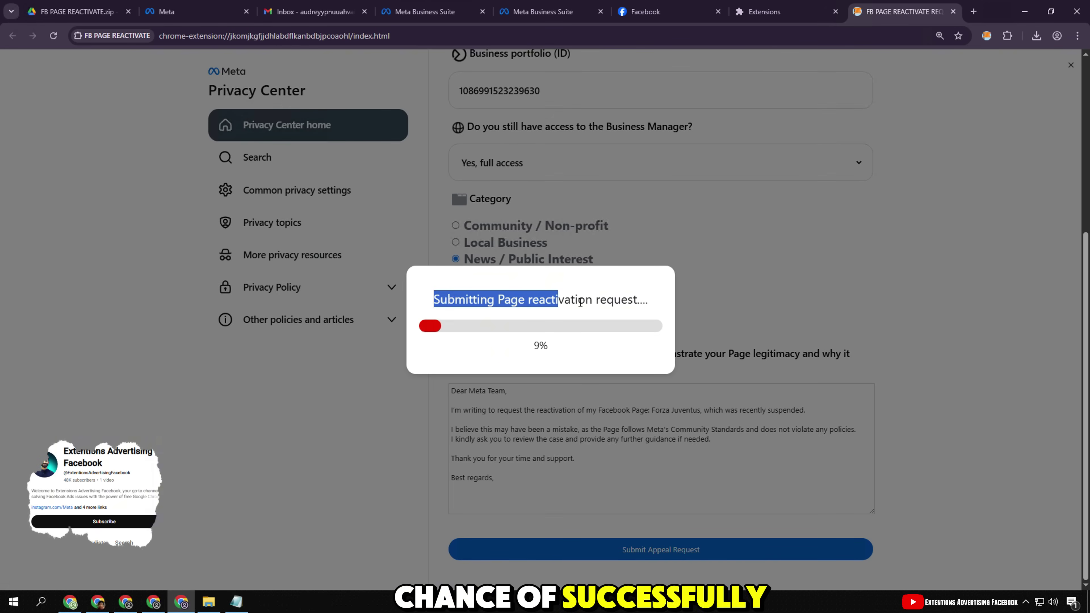
{"action": "left_click_drag", "start_coordinate": [585, 303], "coordinate": [644, 302]}
{"action": "left_click", "coordinate": [559, 316]}
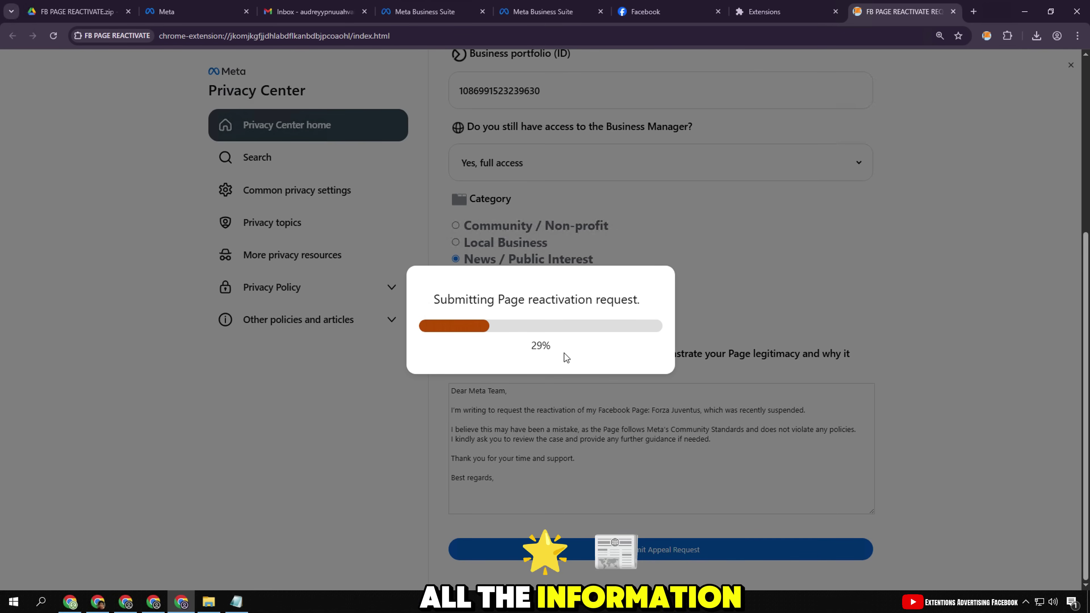
{"action": "scroll", "coordinate": [561, 325], "scroll_direction": "up", "scroll_amount": 6}
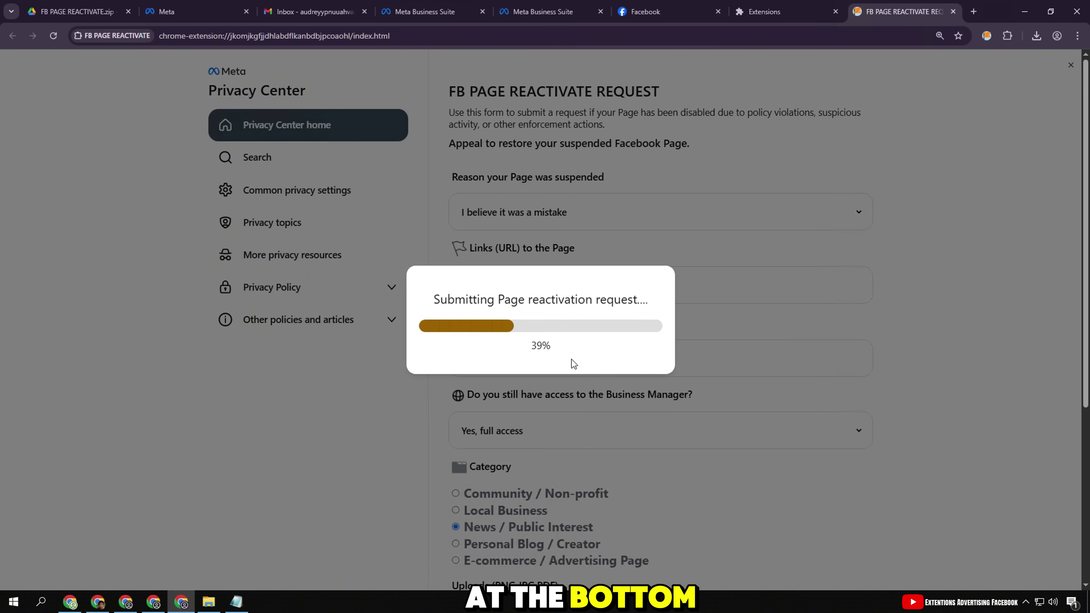
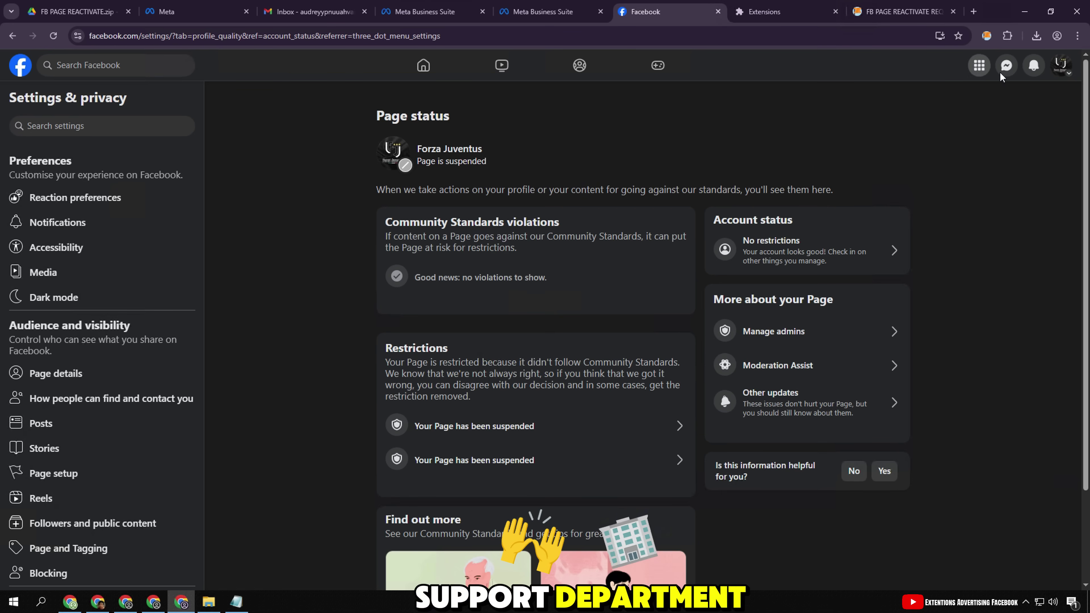
Check the Page's notifications on Facebook, then read the result message in the reactivation request form
{"action": "left_click", "coordinate": [1034, 65]}
{"action": "left_click", "coordinate": [582, 130]}
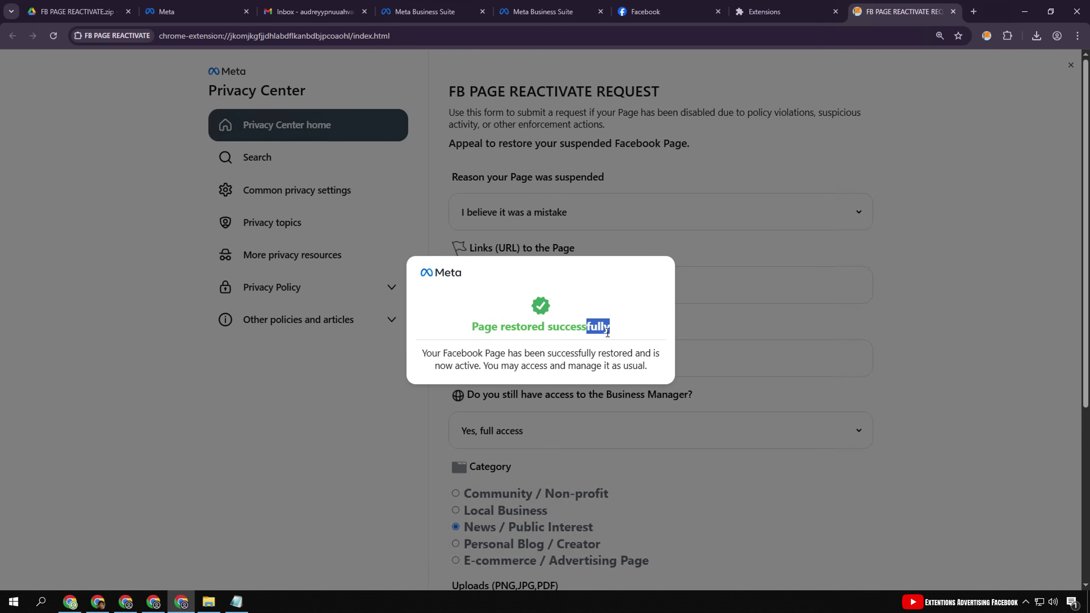
{"action": "left_click_drag", "start_coordinate": [608, 332], "coordinate": [660, 368]}
{"action": "left_click", "coordinate": [476, 341]}
{"action": "left_click", "coordinate": [496, 372]}
Switch to Facebook and examine the Page status of Forza Juventus along with its most recent notifications
{"action": "left_click", "coordinate": [646, 12]}
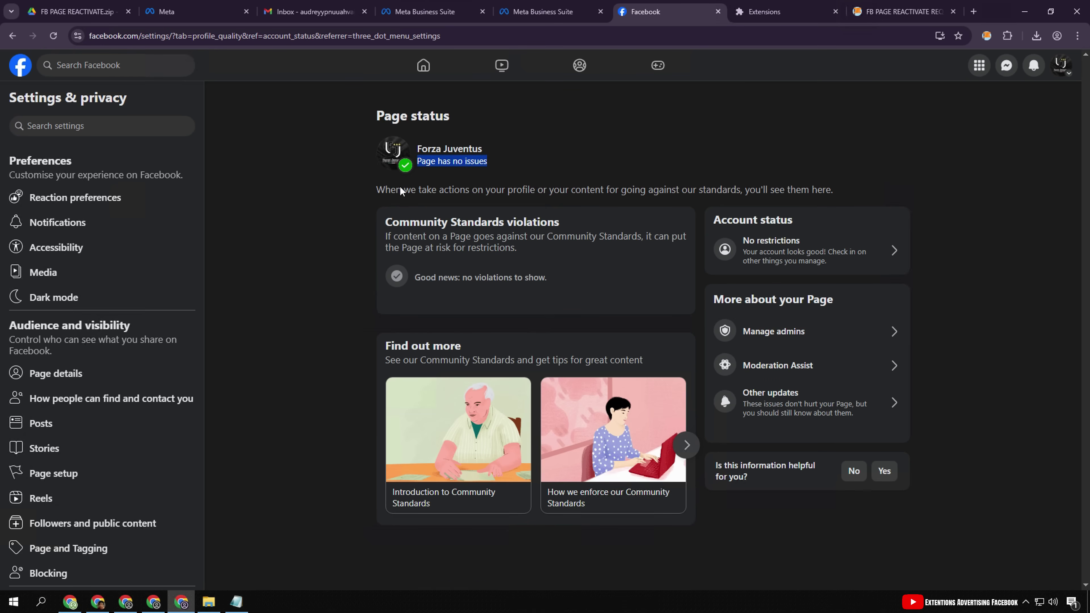
{"action": "left_click_drag", "start_coordinate": [805, 194], "coordinate": [816, 197]}
{"action": "triple_click", "coordinate": [783, 200]}
{"action": "left_click", "coordinate": [709, 195]}
{"action": "triple_click", "coordinate": [683, 194]}
{"action": "left_click", "coordinate": [684, 194]}
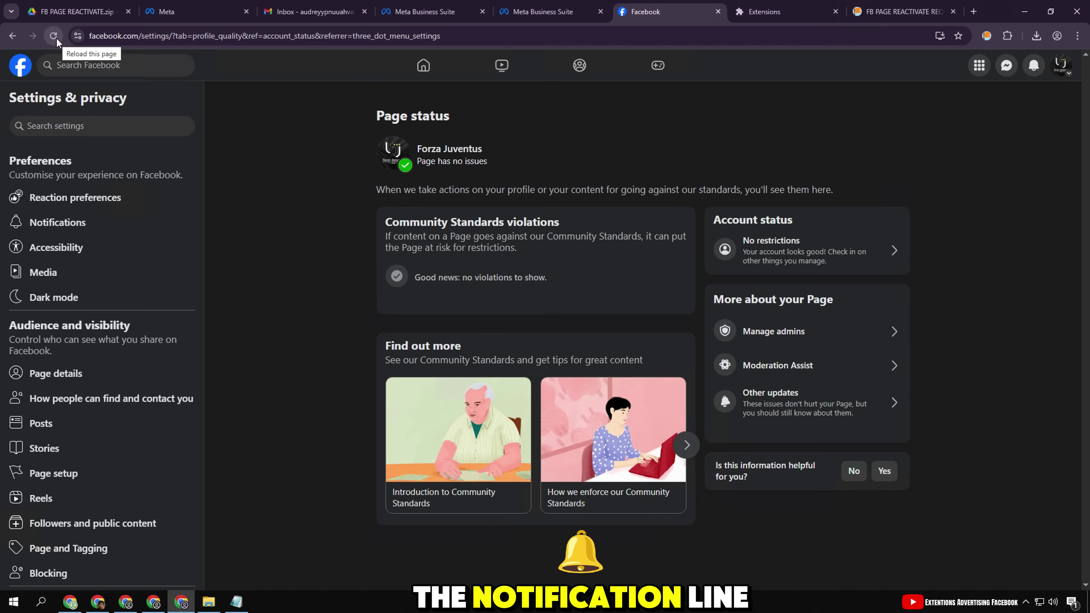
{"action": "left_click", "coordinate": [475, 164]}
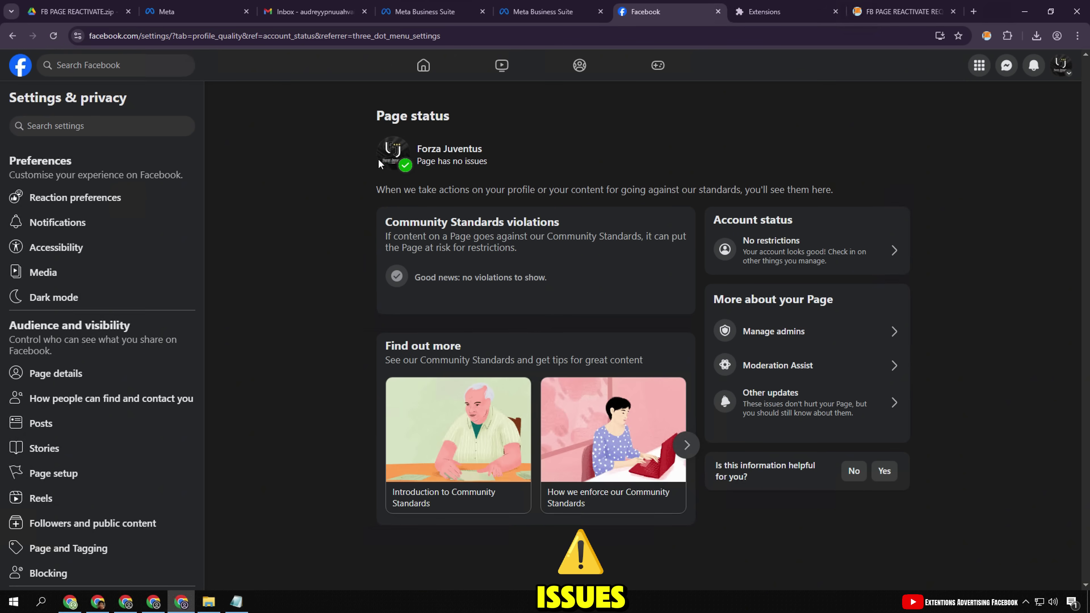
{"action": "left_click", "coordinate": [1029, 69]}
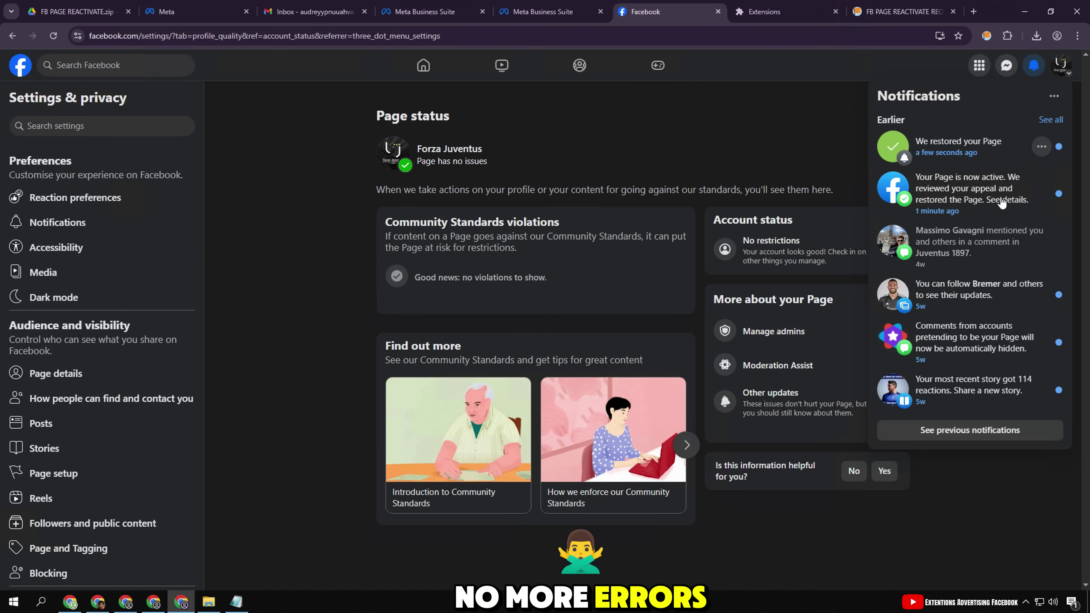
{"action": "left_click", "coordinate": [1039, 59]}
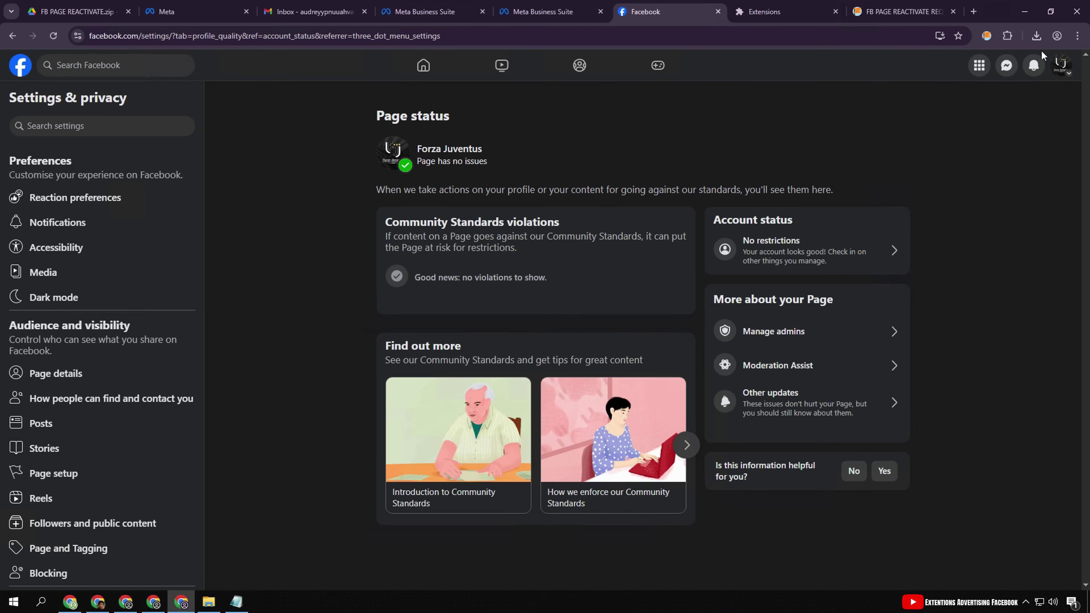
Open the Forza Juventus Page profile and read the notice above its intro section
{"action": "left_click", "coordinate": [1068, 71]}
{"action": "left_click", "coordinate": [895, 104]}
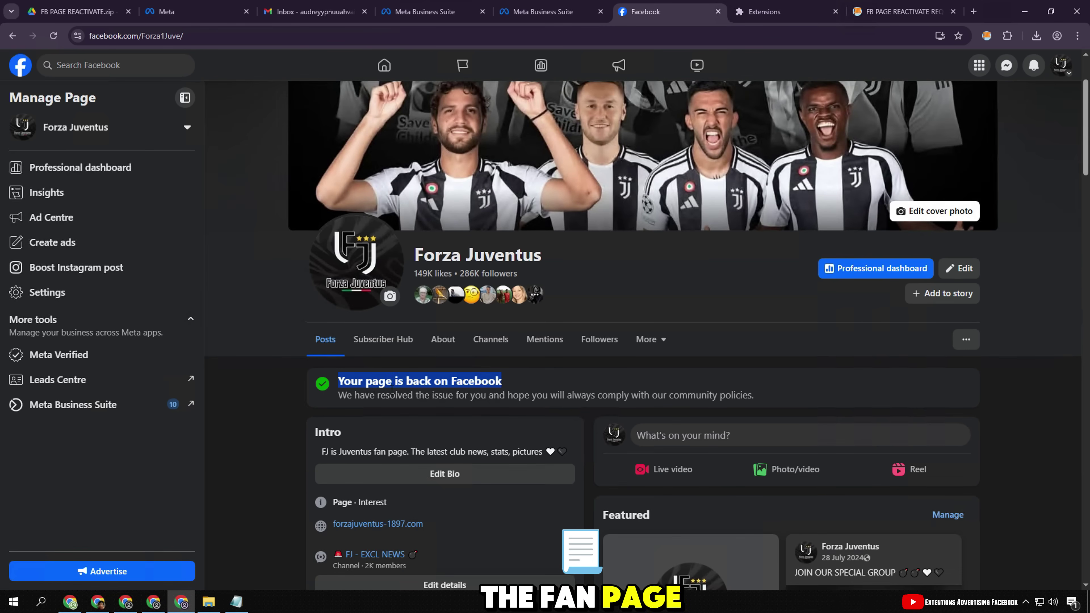
{"action": "triple_click", "coordinate": [384, 403]}
{"action": "left_click", "coordinate": [384, 402]}
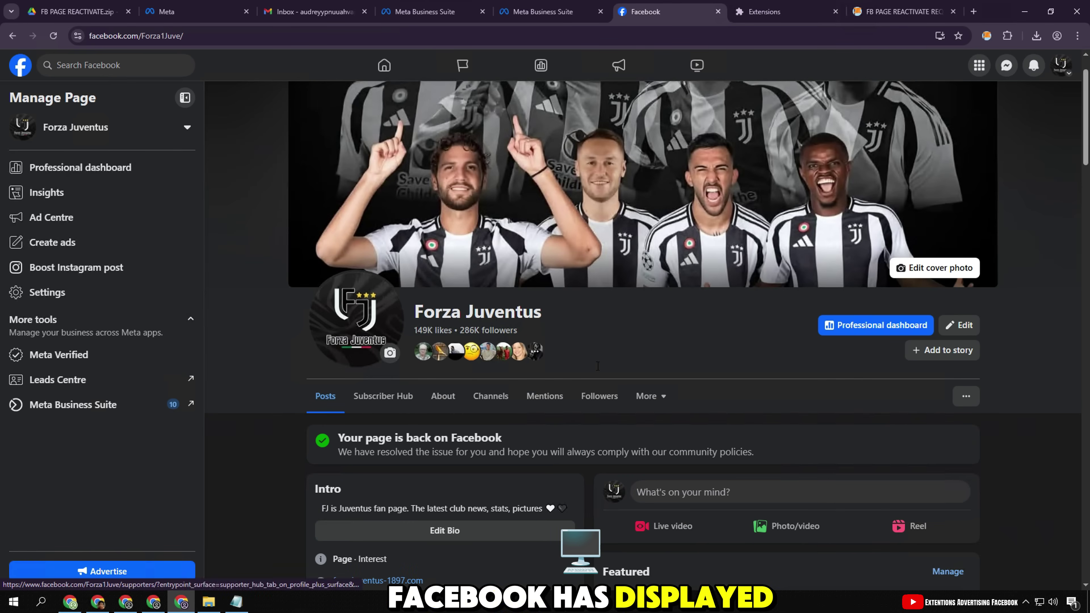
Switch to Gmail and read the Page Published email from Facebook, including its subject, sender and message, then leave the mailbox
{"action": "left_click", "coordinate": [307, 11]}
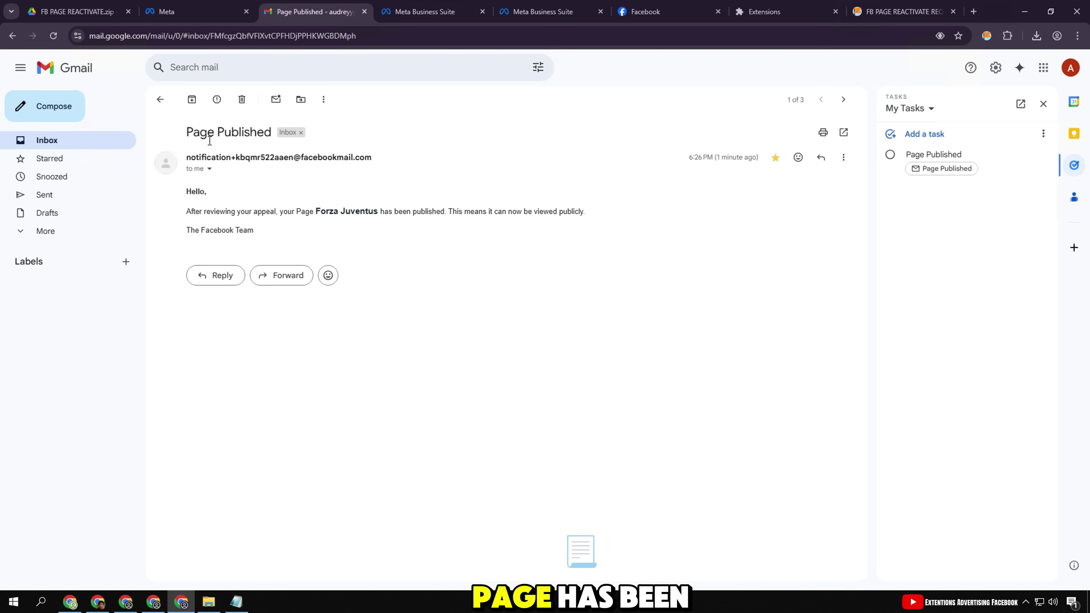
{"action": "triple_click", "coordinate": [213, 141]}
{"action": "triple_click", "coordinate": [224, 158]}
{"action": "left_click_drag", "start_coordinate": [184, 194], "coordinate": [255, 232]}
{"action": "left_click", "coordinate": [243, 183]}
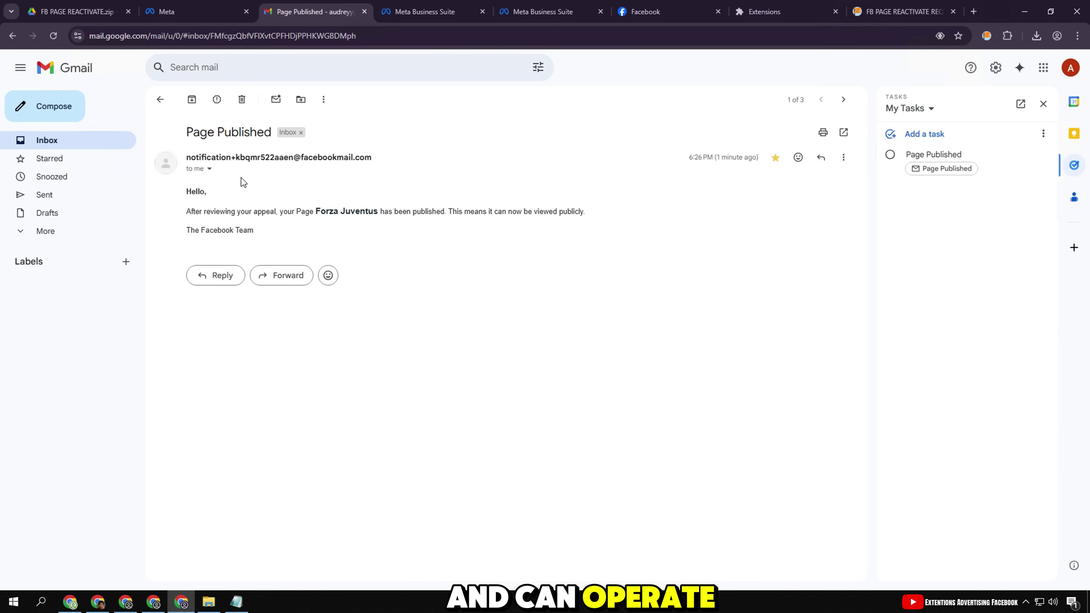
{"action": "left_click", "coordinate": [428, 4]}
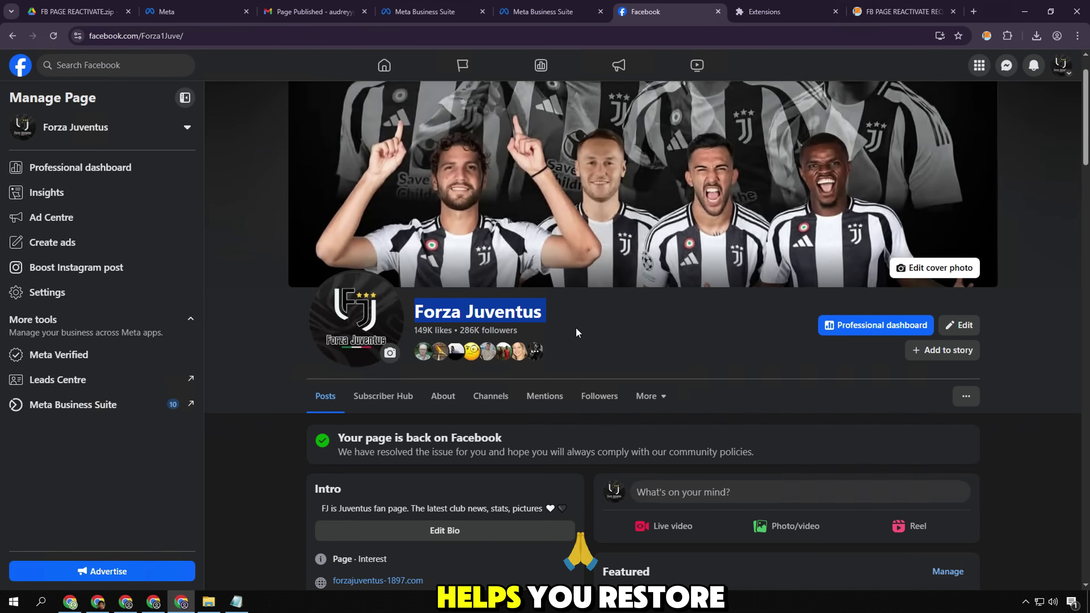